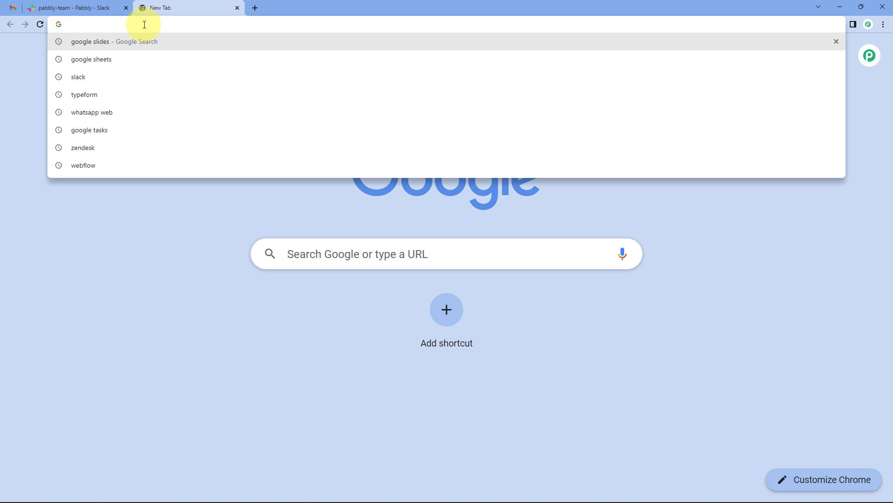
Step: Go to pabbly.com, sign in to the account and open the Pabbly Connect dashboard
text(pabb)
key(Return)
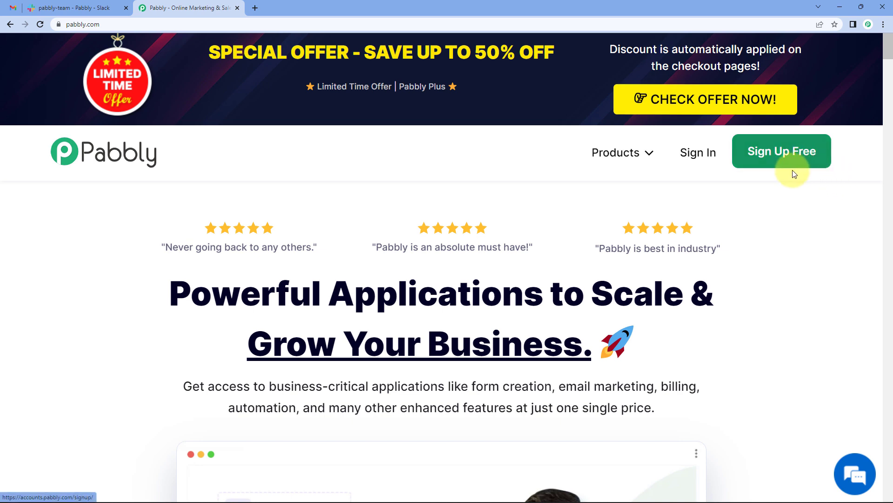
click(704, 156)
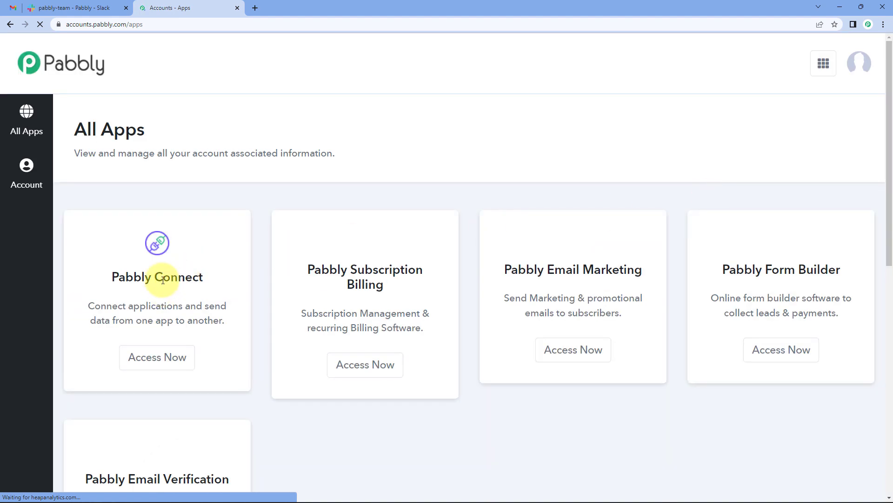
triple_click(163, 280)
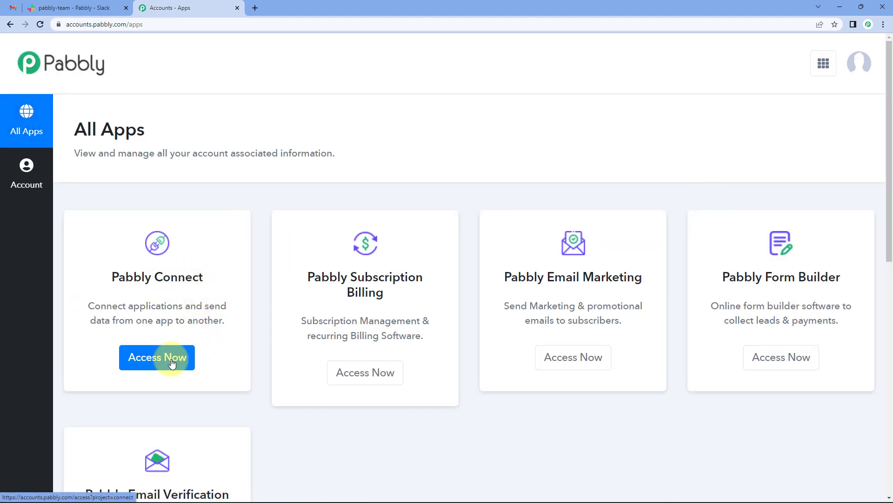
click(176, 358)
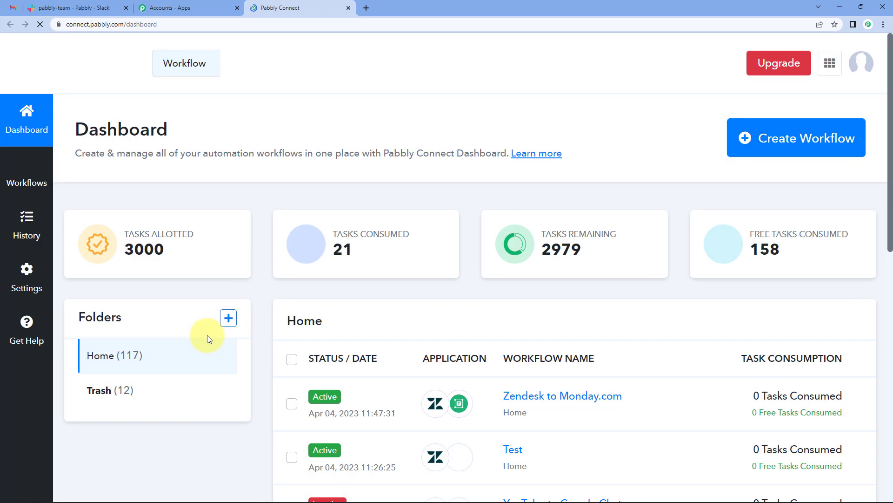
Step: Create a new workflow named "Google Tasks to Slack"
click(834, 139)
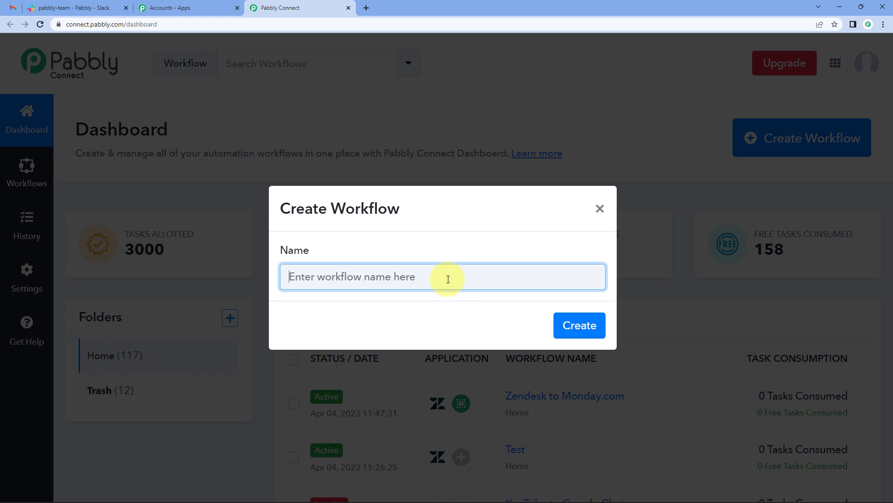
text(Google Tasks to)
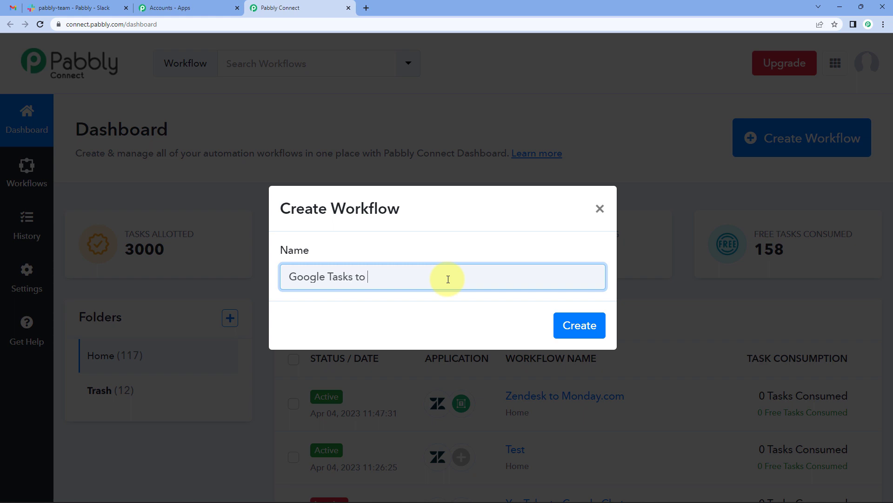
text(Slack)
key(Return)
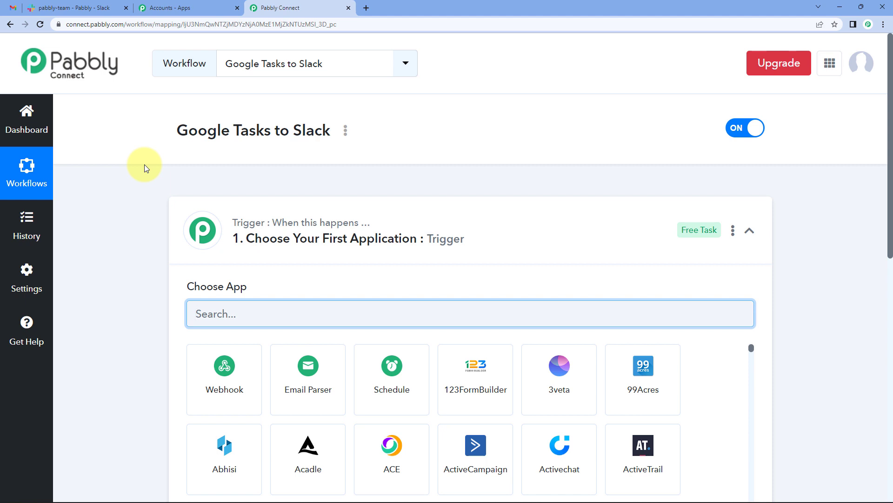
click(373, 258)
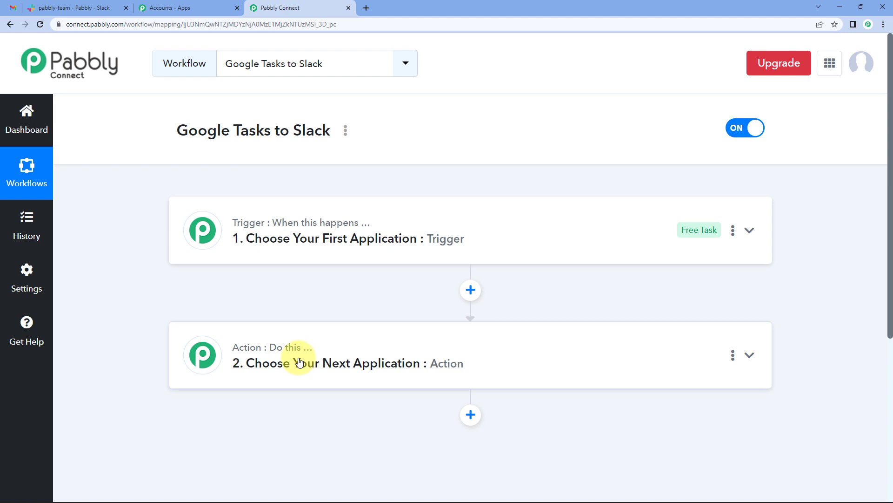
click(86, 8)
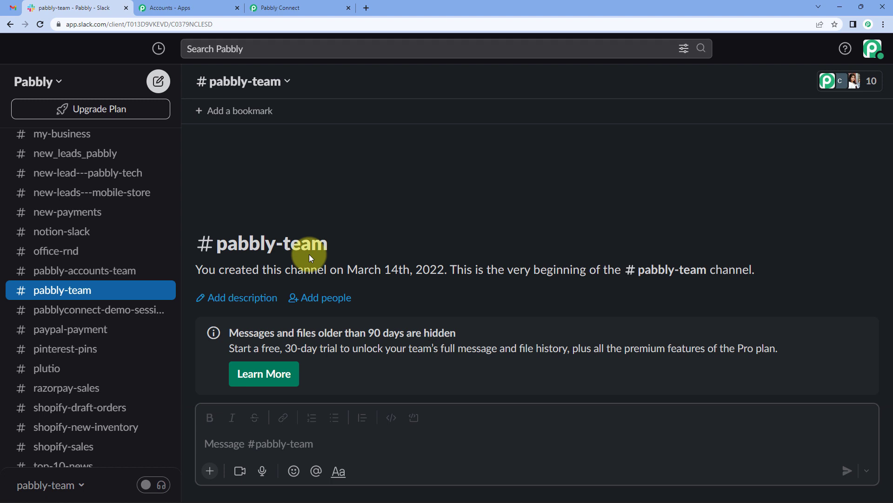
click(293, 7)
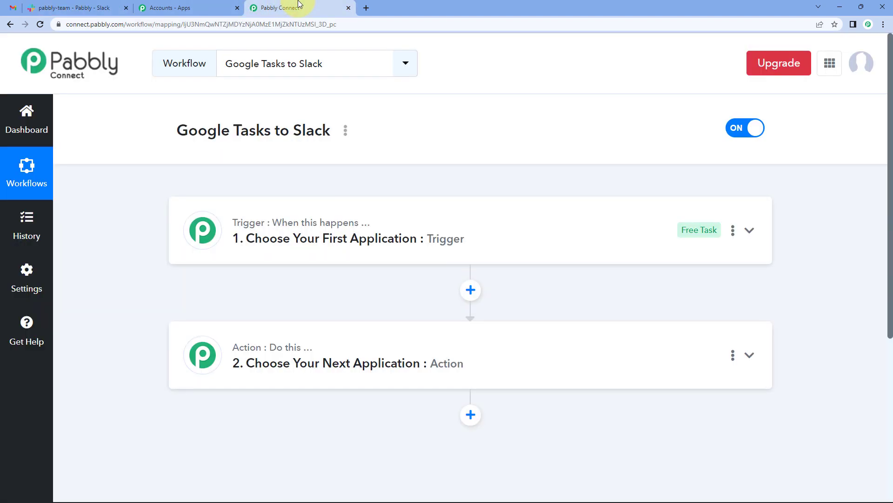
Step: Set the workflow's trigger application to Google Tasks with New Task as the trigger event
click(285, 210)
click(229, 307)
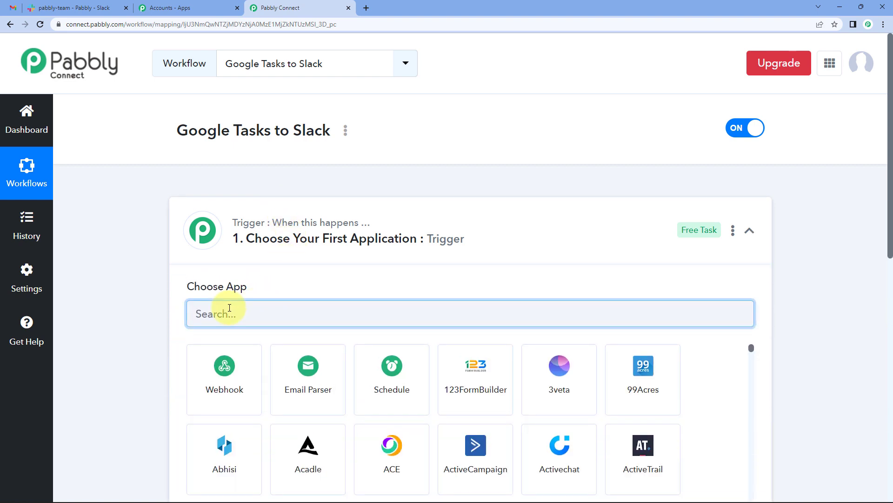
text(google t)
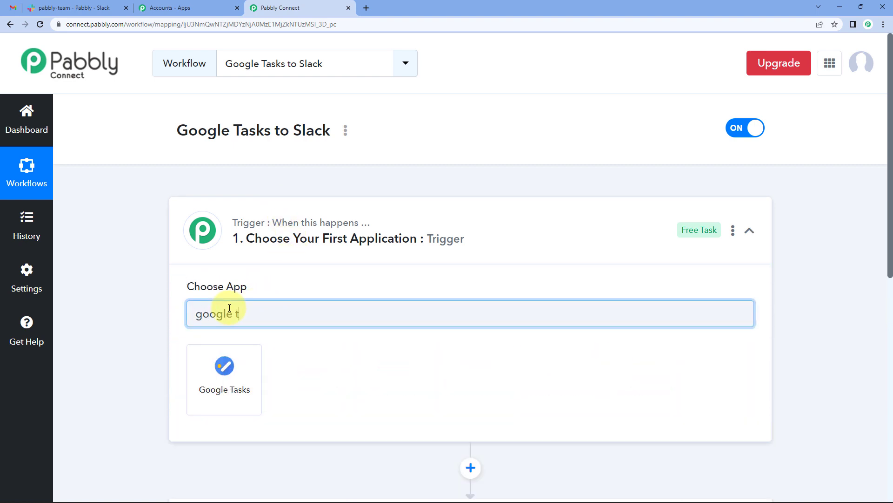
click(211, 383)
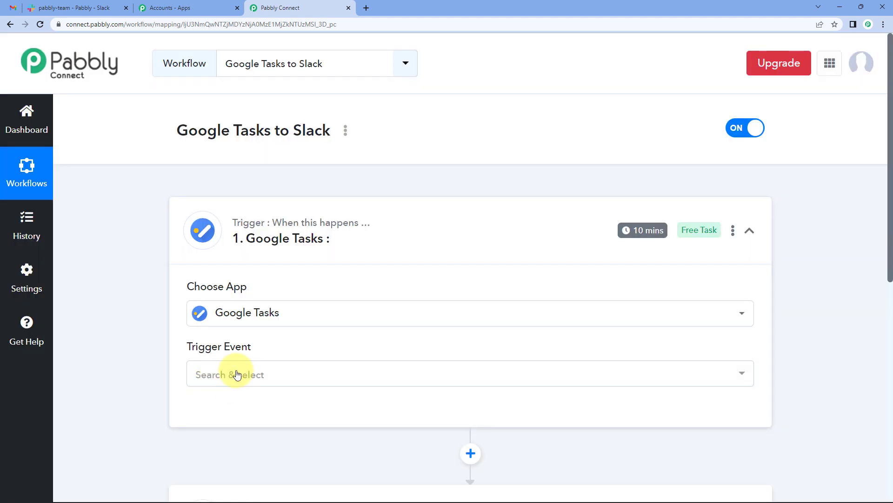
click(237, 375)
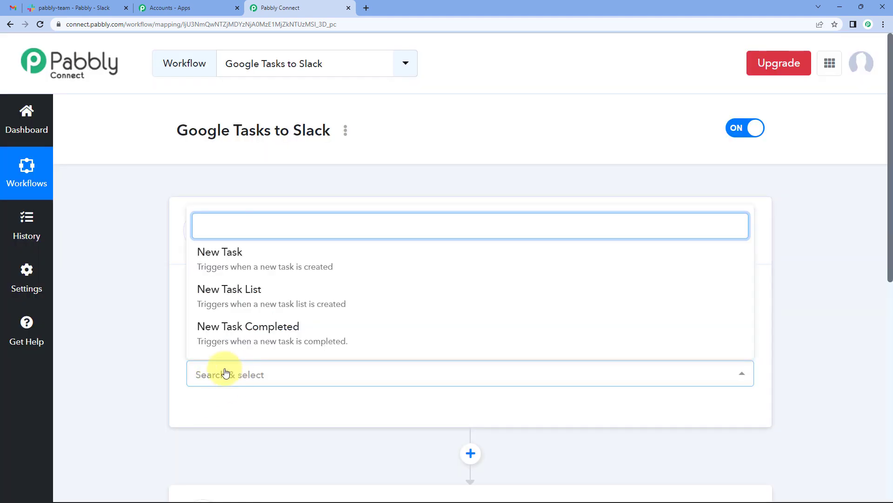
click(256, 260)
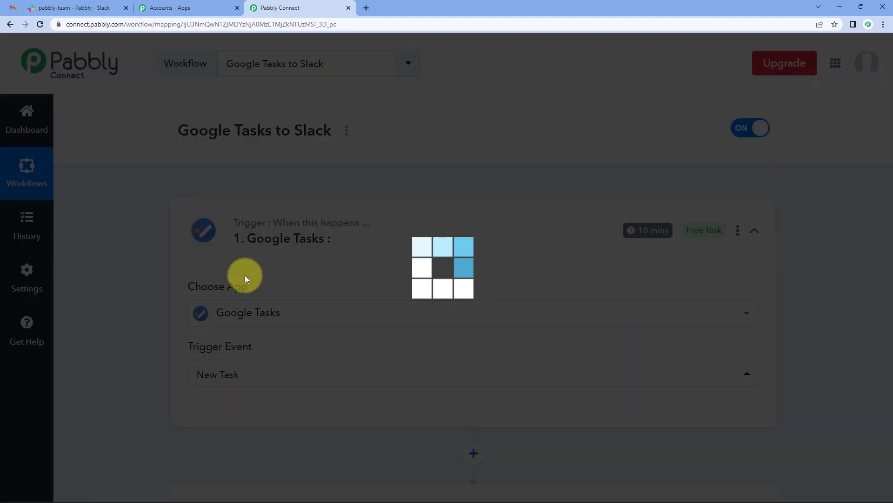
Step: Add a new Google Tasks connection by signing in with Google and granting Pabbly Connect Tasks access to the account
scroll(124, 309, down, 3)
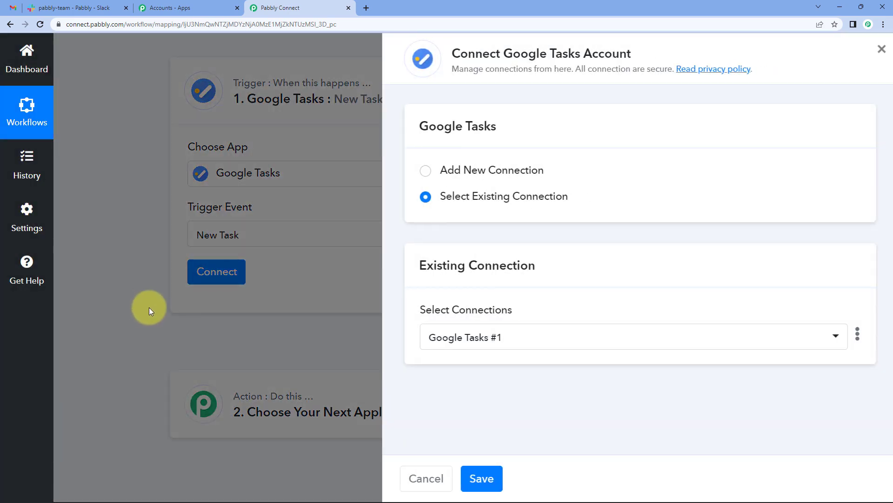
click(419, 170)
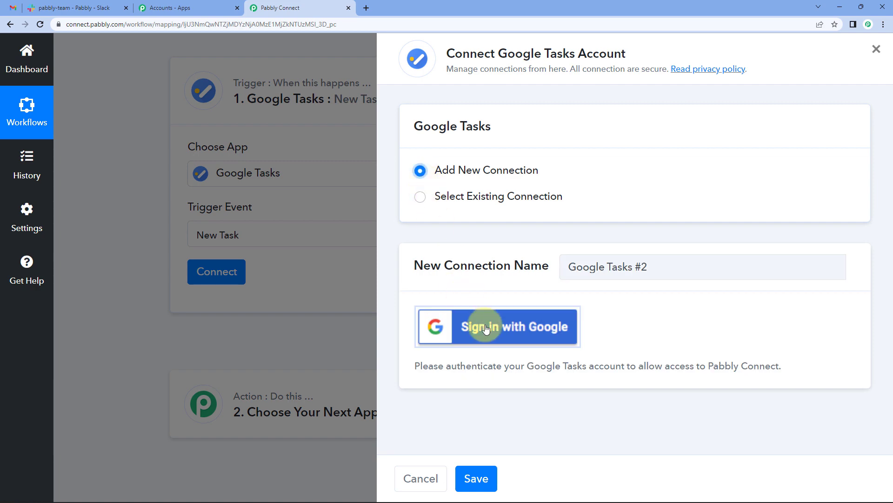
click(498, 328)
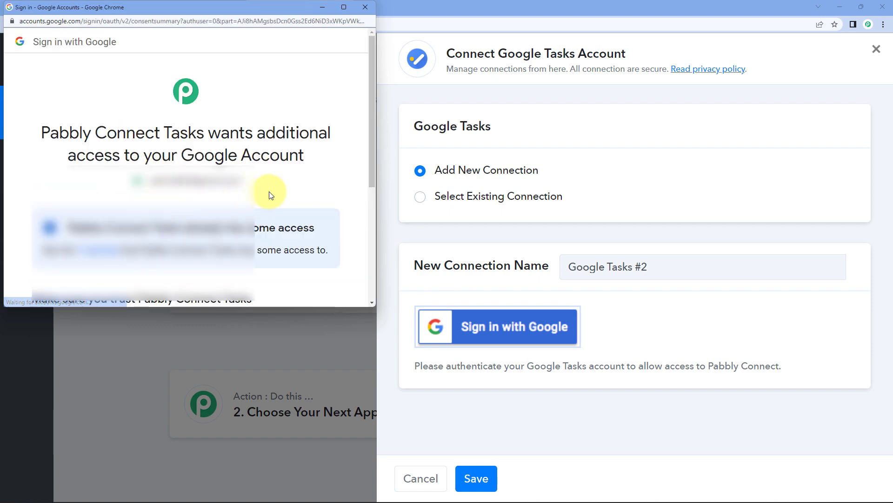
scroll(265, 193, down, 5)
click(274, 227)
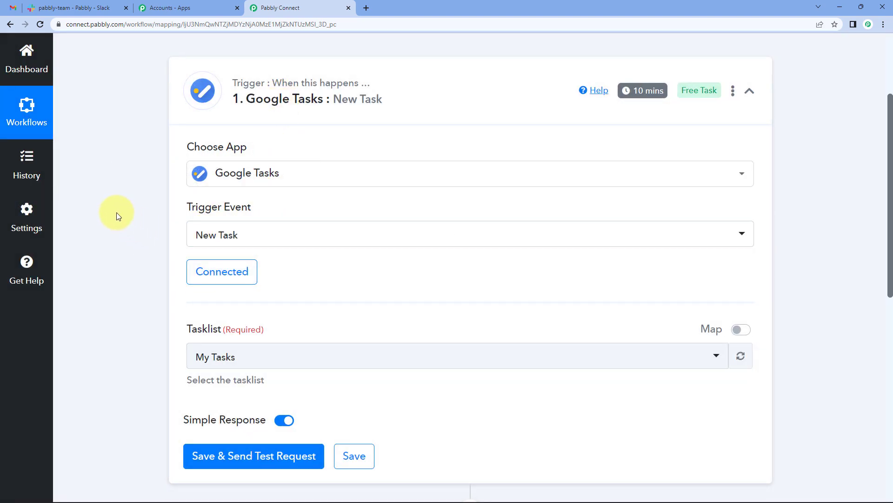
Step: Check the task lists in Gmail's Google Tasks and set the trigger's tasklist to Teamwork in Pabbly Connect
scroll(116, 212, down, 3)
click(228, 223)
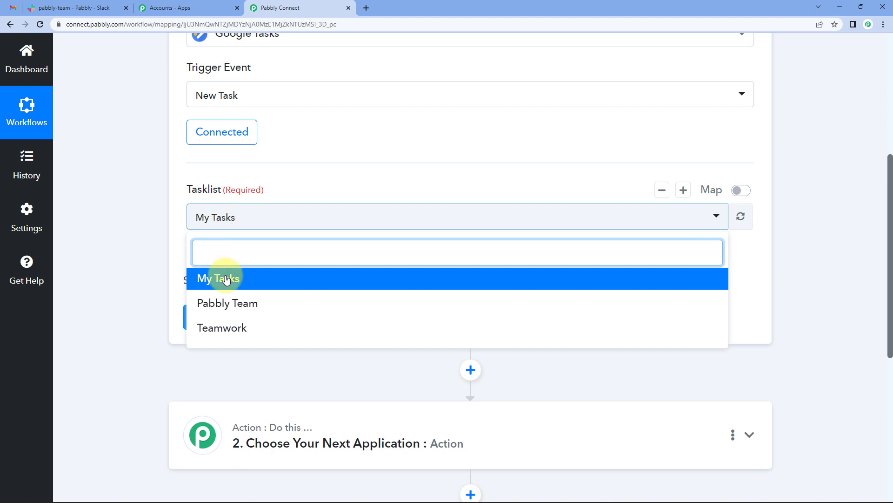
click(9, 7)
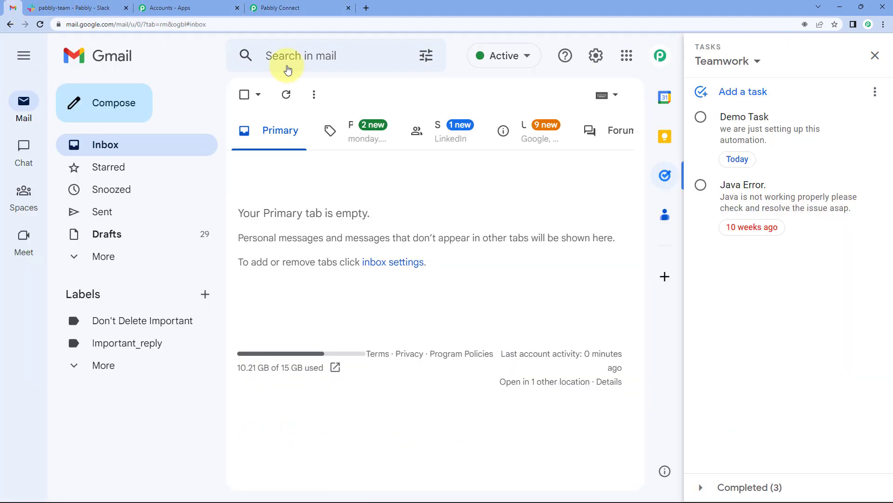
click(740, 64)
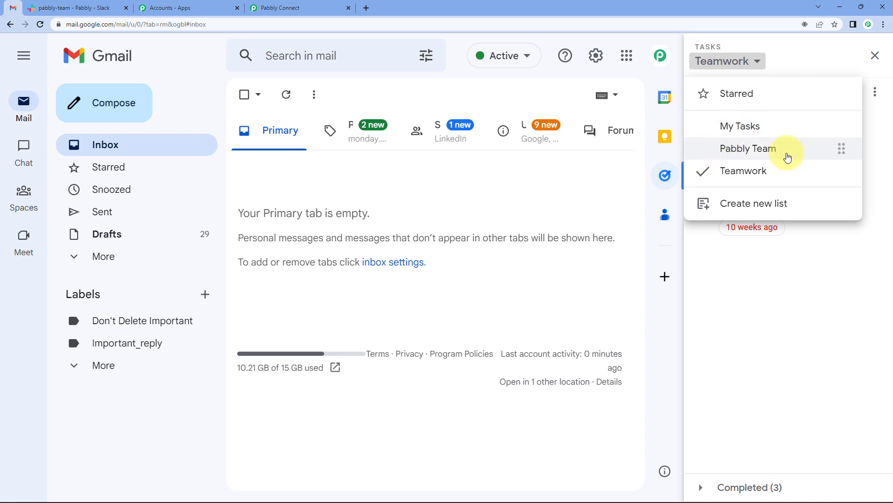
click(739, 180)
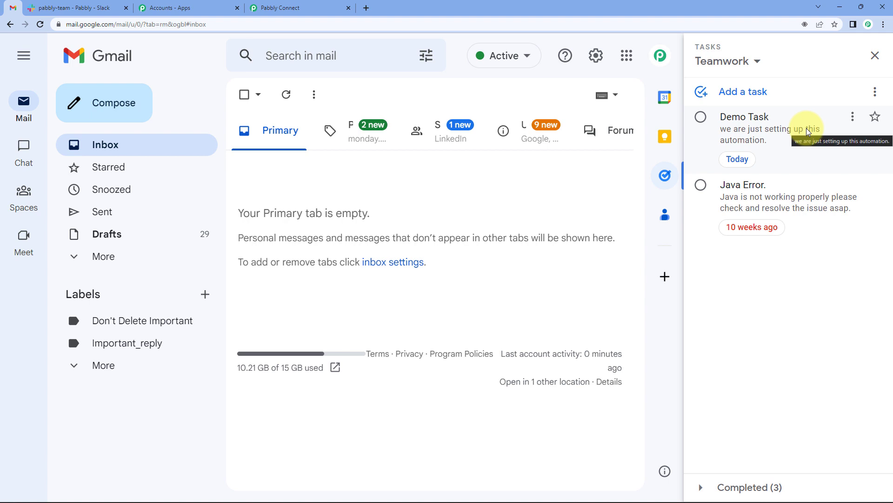
click(267, 7)
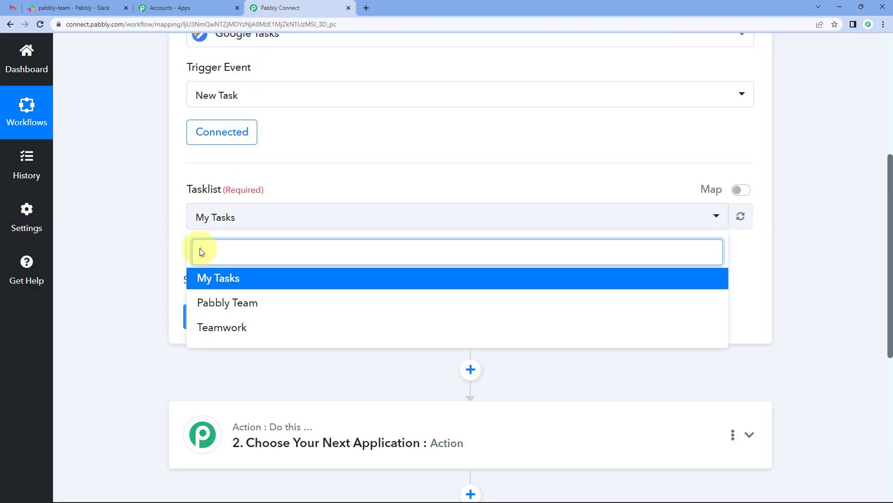
click(222, 332)
scroll(138, 234, down, 2)
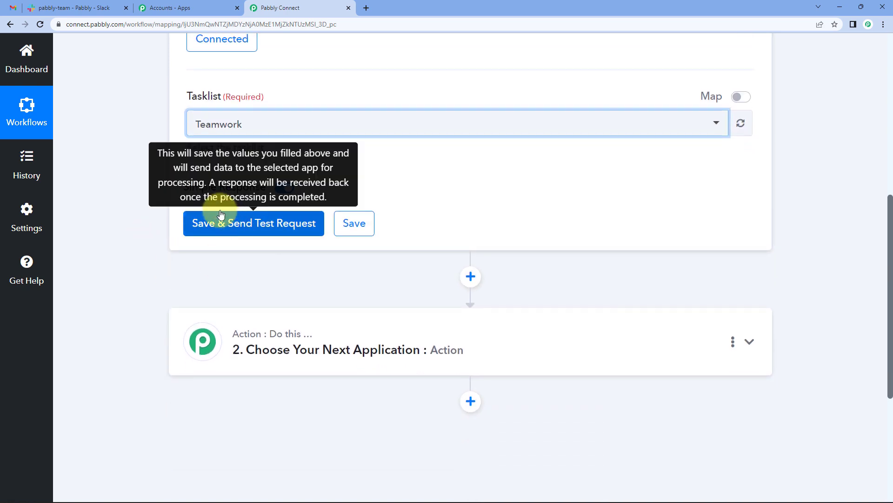
Step: Switch to Gmail and mark the Java Error and Demo Task entries in the Teamwork list as completed
click(13, 9)
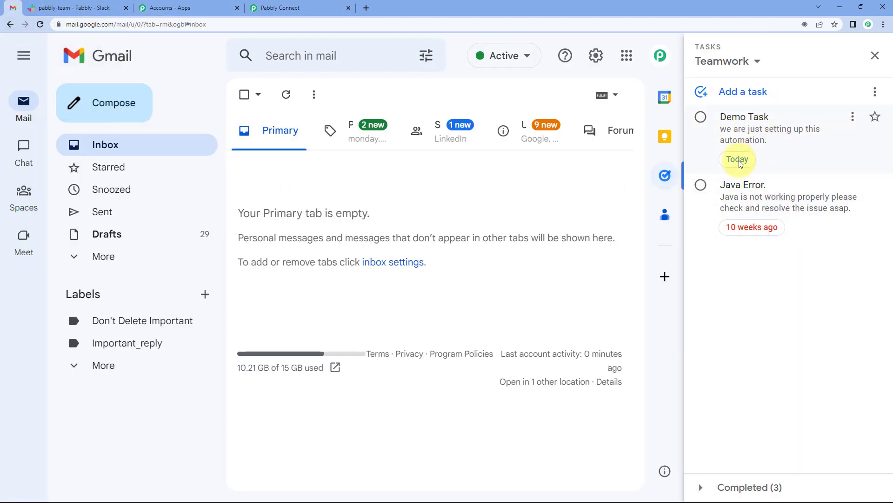
click(298, 8)
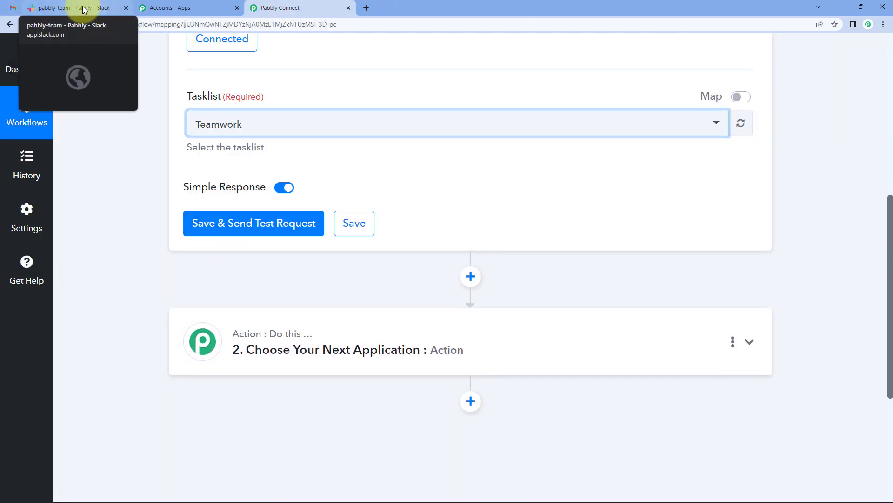
click(11, 11)
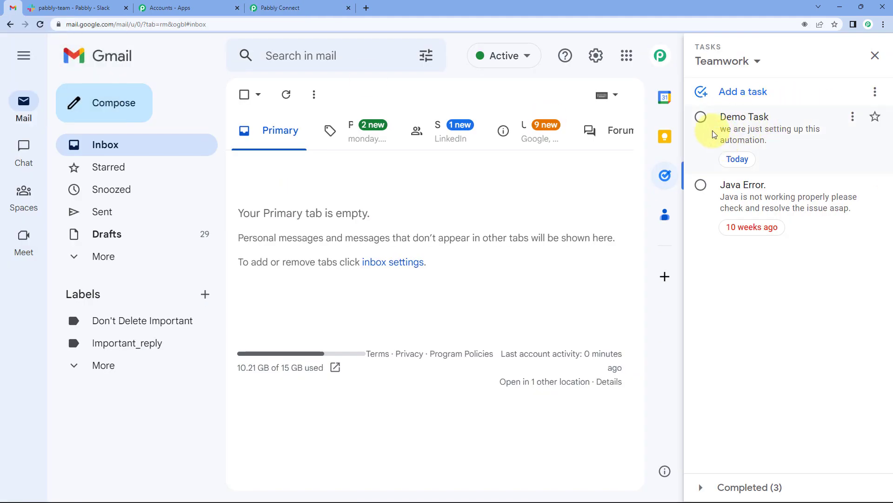
click(702, 175)
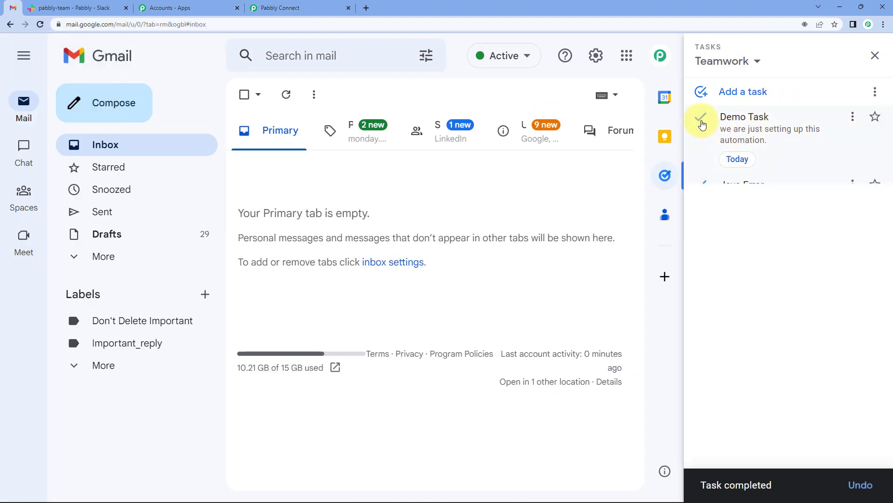
click(700, 118)
Step: Add a Teamwork task titled "Pabbly Connect Error" with the details "Pabbly Connect is not working properly." and the date April 6, 2023
click(741, 93)
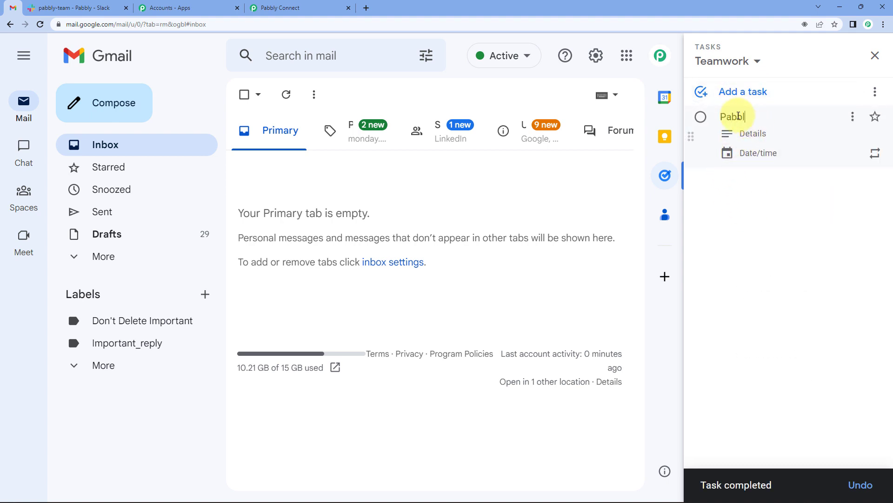
text(Pabbly Connect Error)
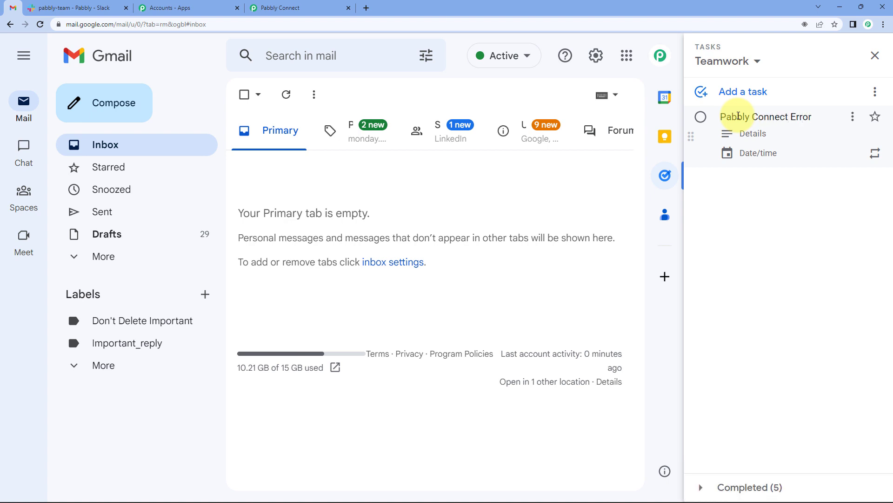
click(747, 134)
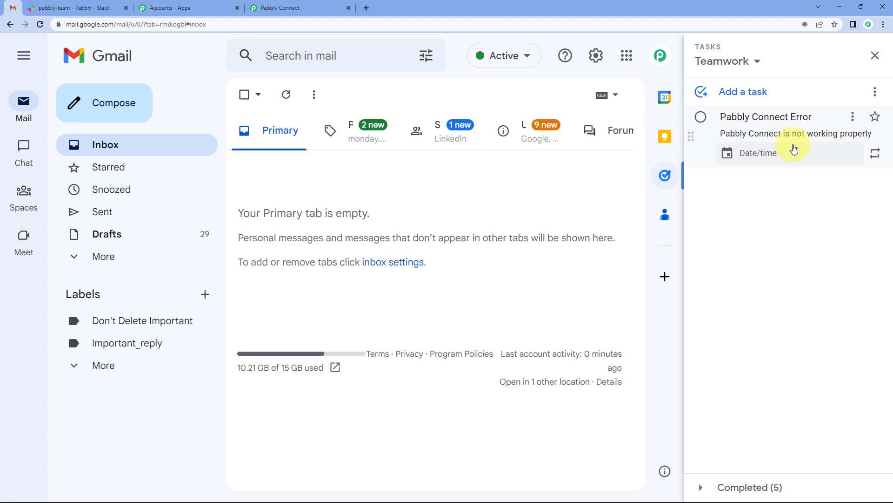
click(755, 157)
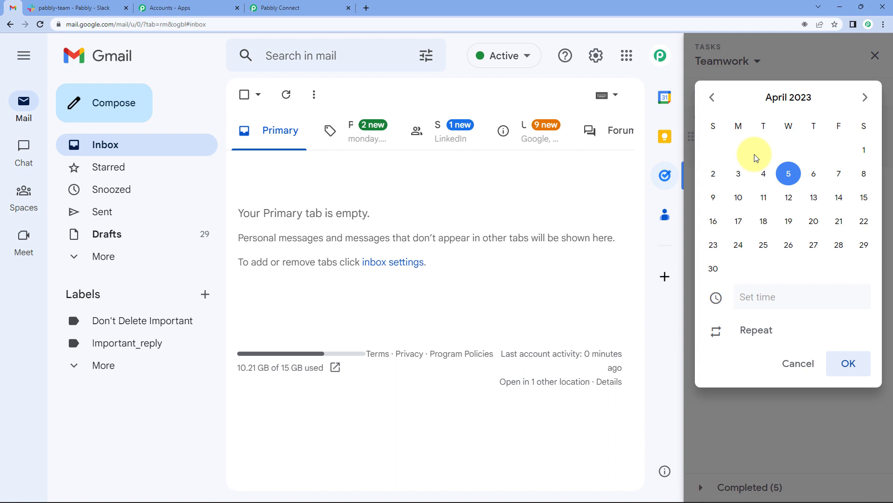
click(814, 174)
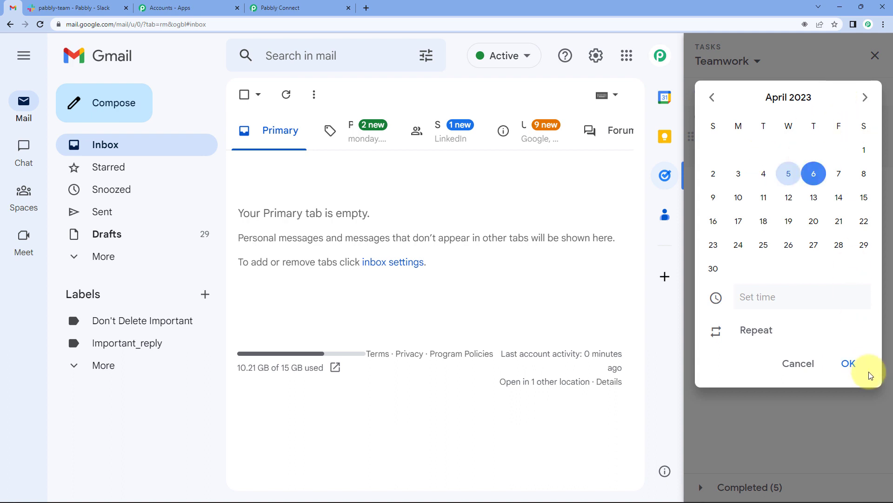
click(849, 363)
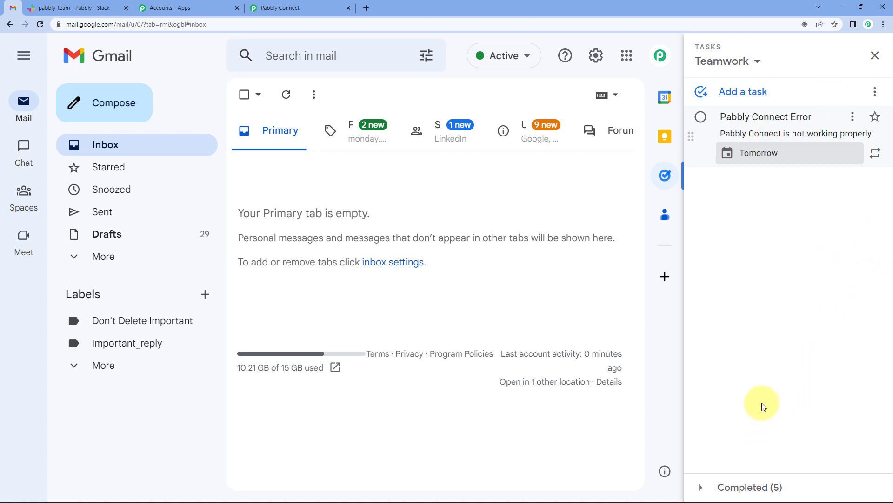
Step: Finish editing the new task, switch to Pabbly Connect, and save the Google Tasks trigger while sending a test request
click(810, 258)
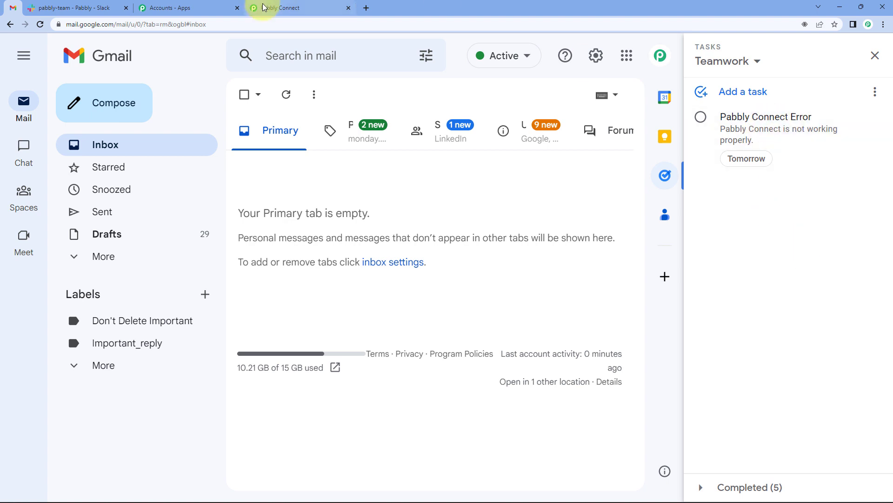
click(279, 8)
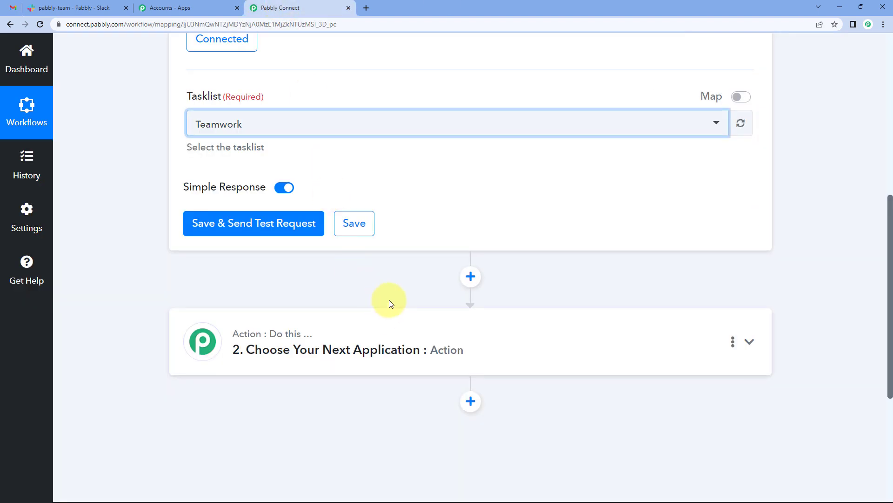
click(230, 224)
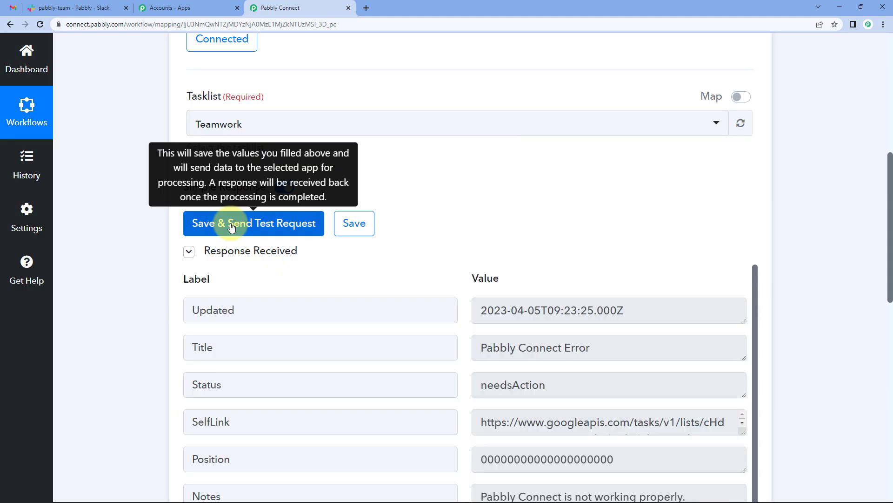
Step: Examine the Updated, Title, Notes and Due values in the trigger's test response and the trigger's interval for checking new data
scroll(119, 212, down, 4)
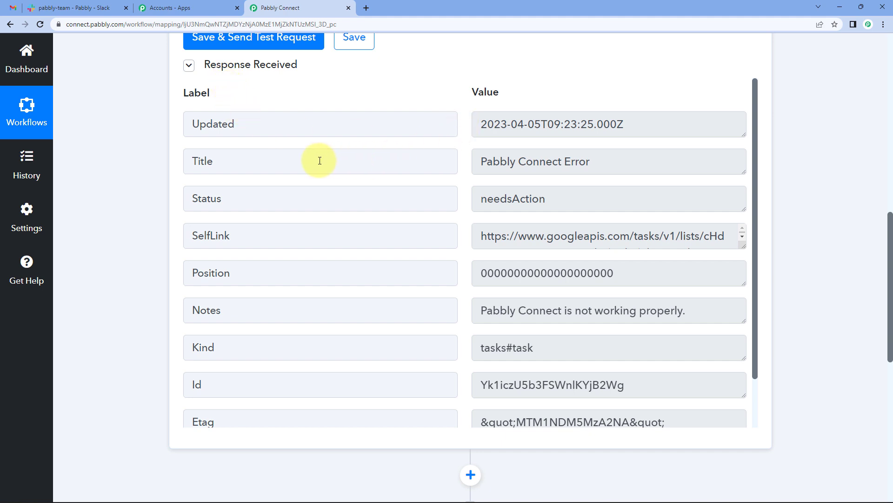
click(514, 129)
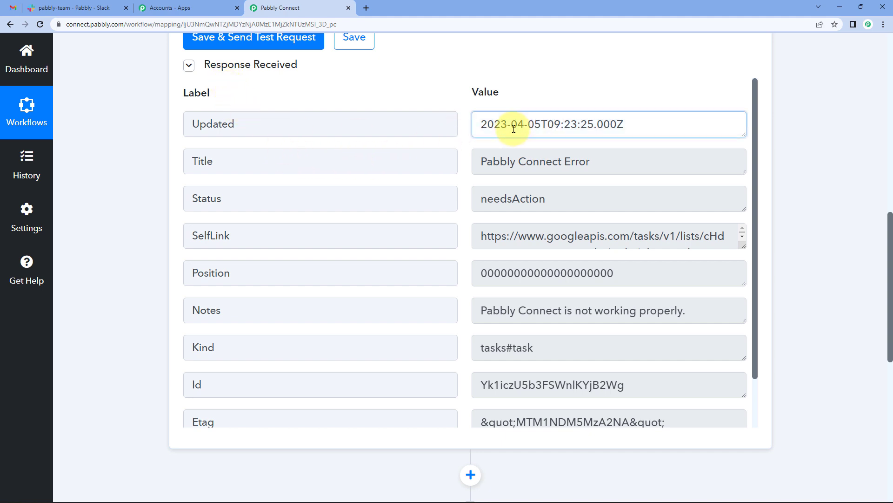
triple_click(538, 127)
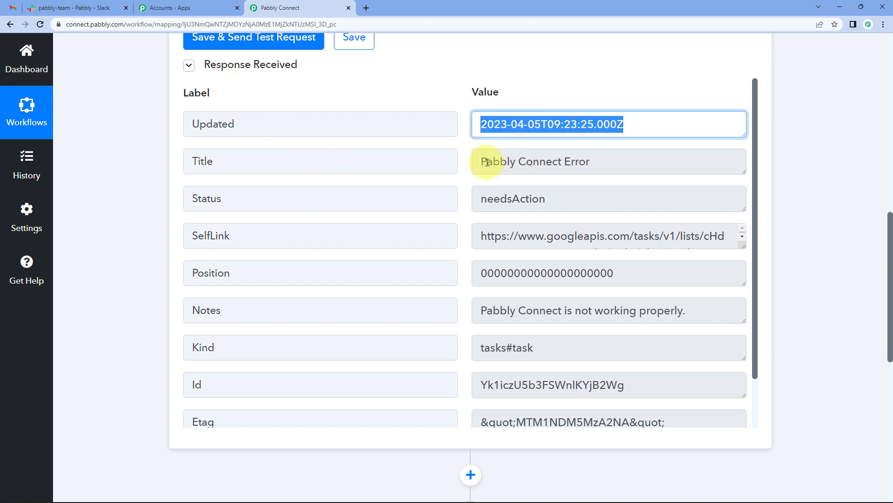
triple_click(503, 162)
drag(634, 167, 422, 164)
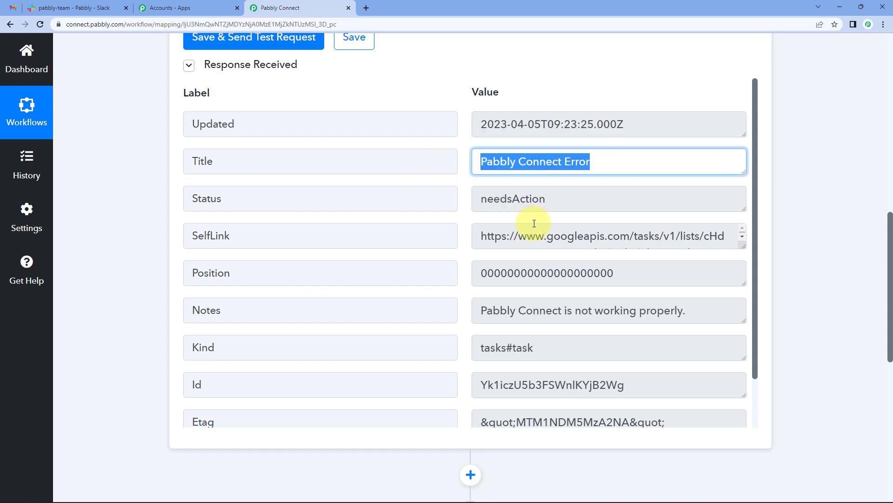
scroll(515, 233, down, 3)
scroll(508, 314, down, 2)
click(508, 268)
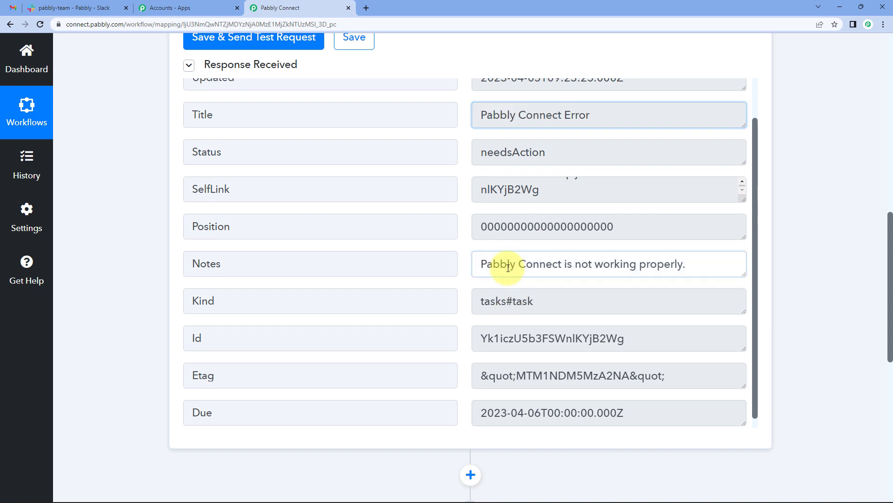
triple_click(509, 267)
click(549, 265)
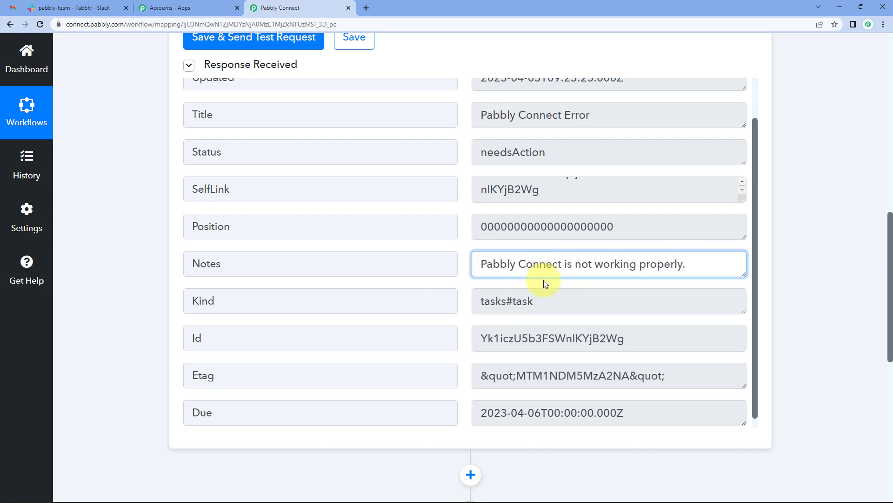
scroll(510, 343, down, 1)
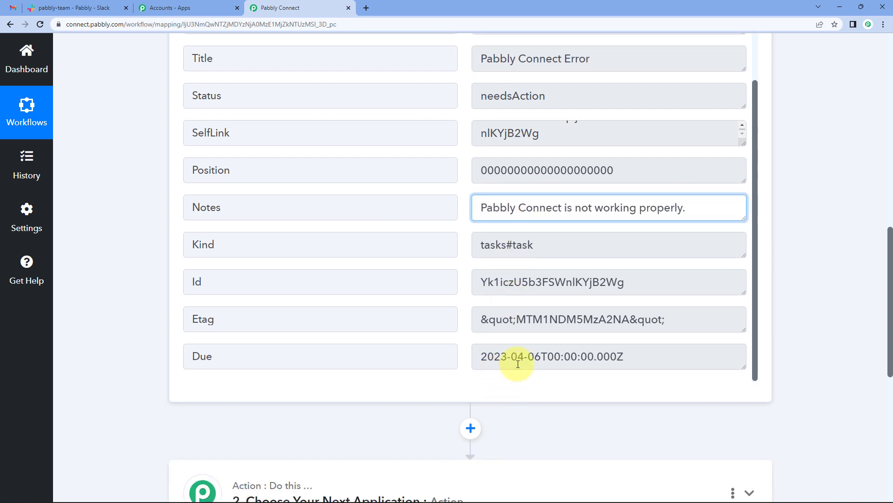
triple_click(514, 359)
click(514, 358)
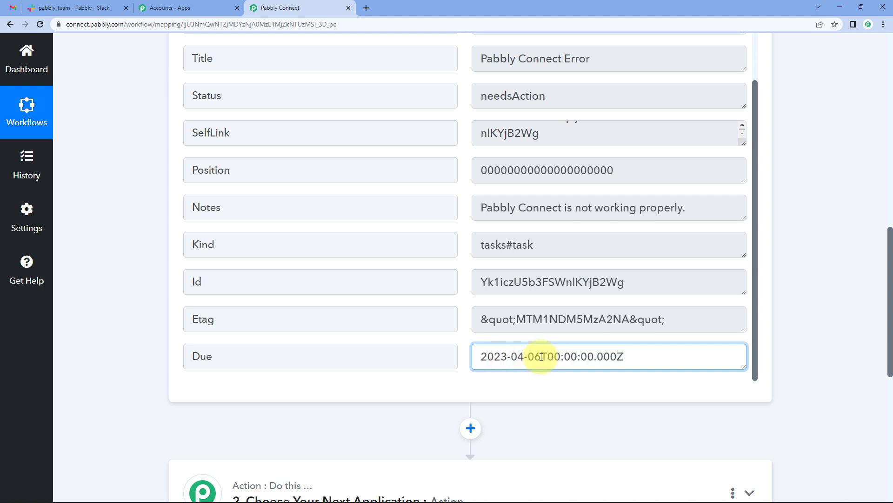
drag(541, 357, 399, 345)
click(522, 354)
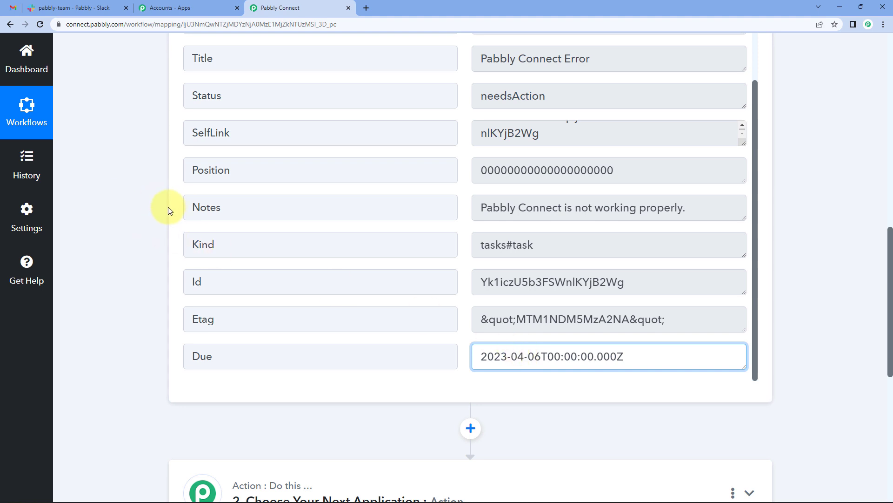
scroll(168, 207, up, 4)
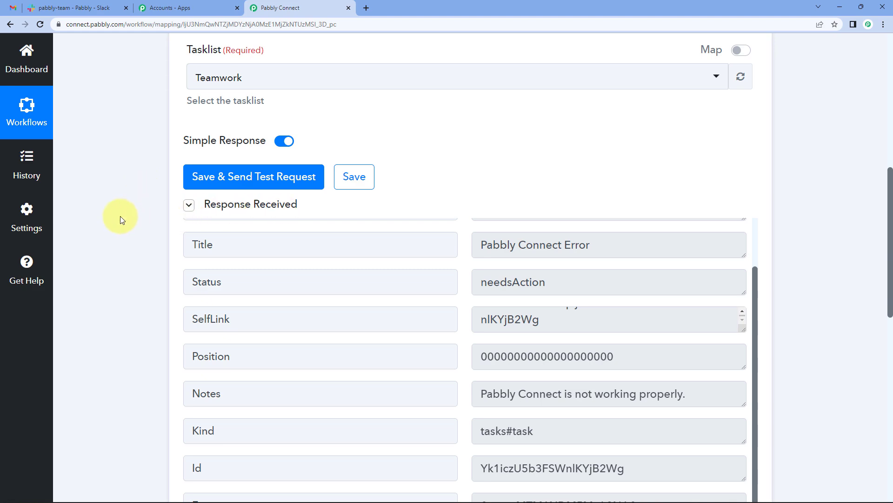
scroll(127, 218, up, 9)
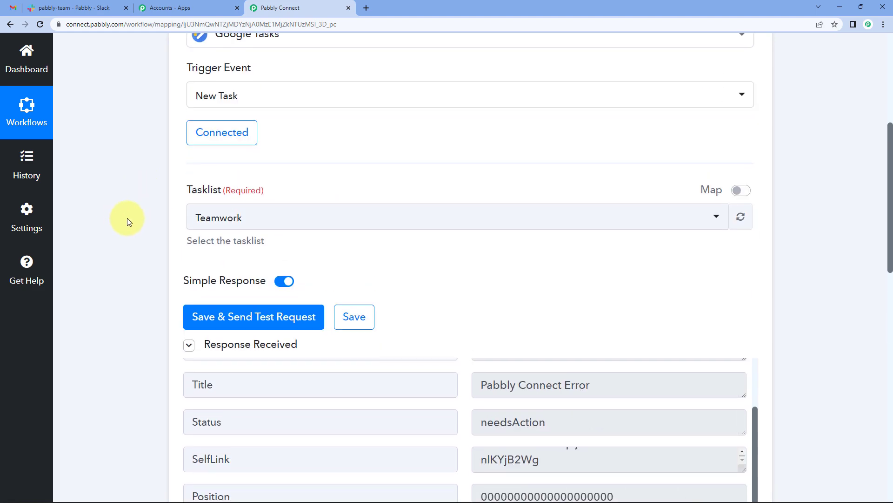
mouse_move(652, 233)
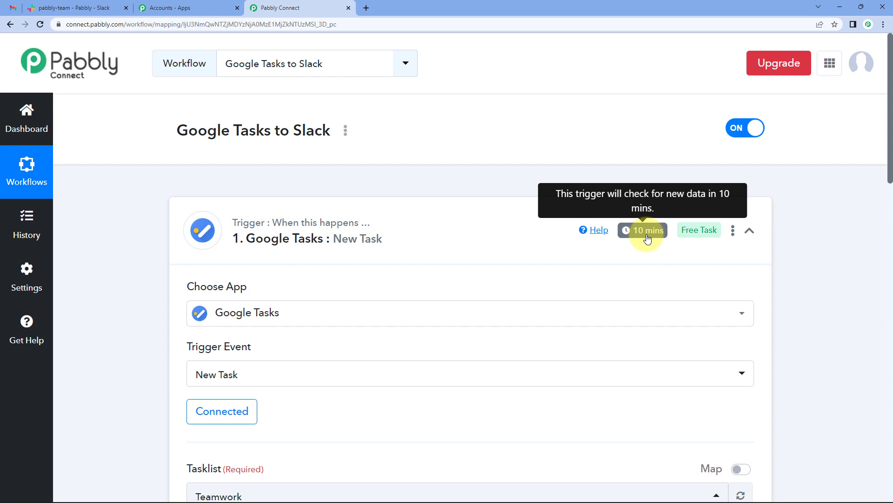
Step: Set the workflow's second step to the Slack app with the action event Send Channel Message
scroll(131, 261, down, 9)
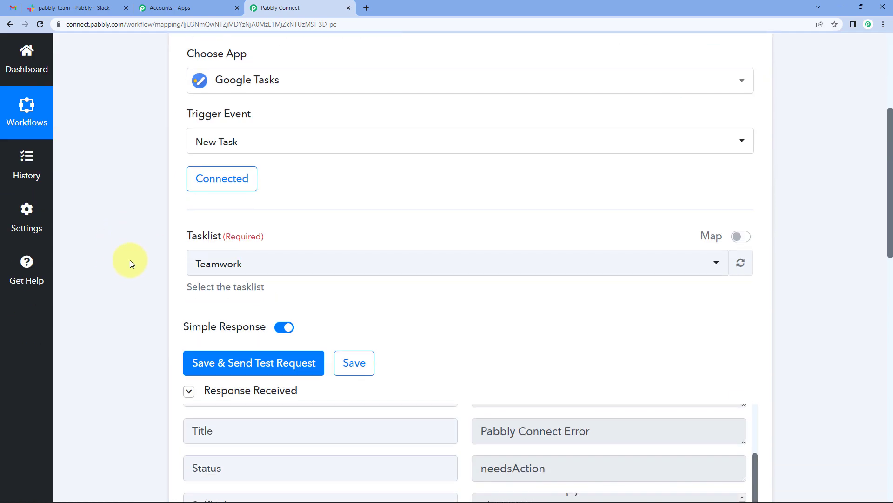
scroll(129, 260, down, 5)
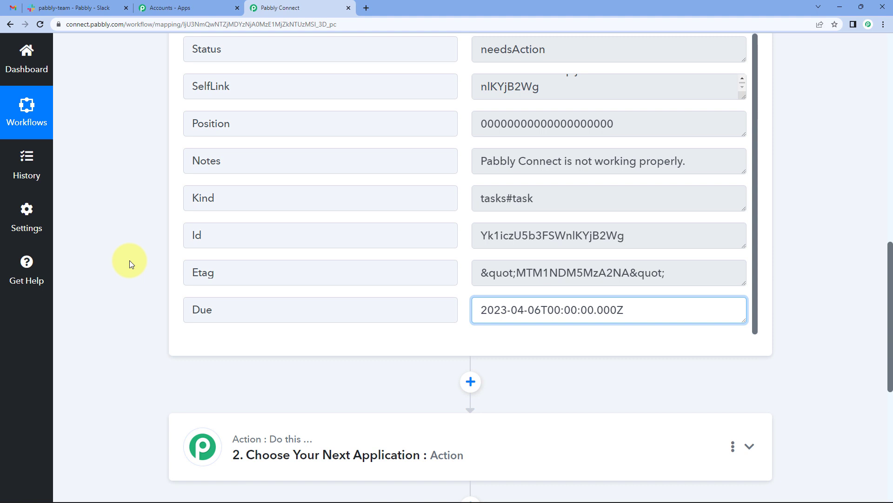
scroll(140, 274, down, 4)
click(309, 268)
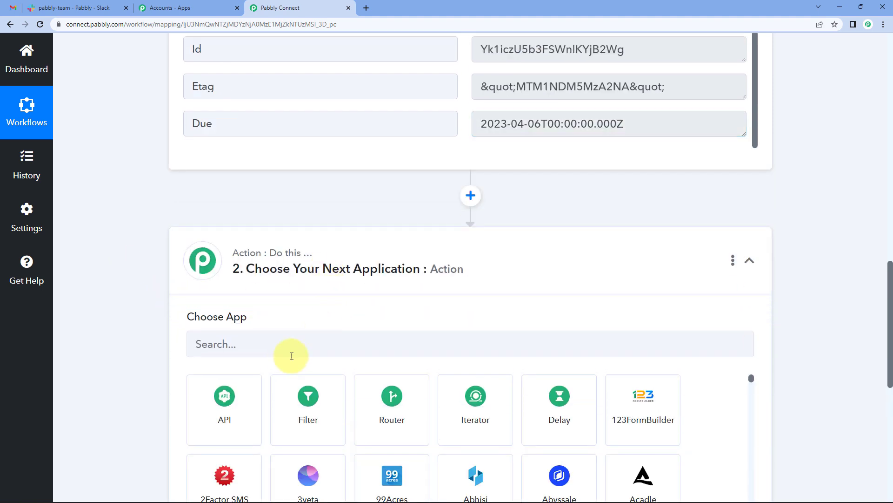
click(279, 346)
text(Slack)
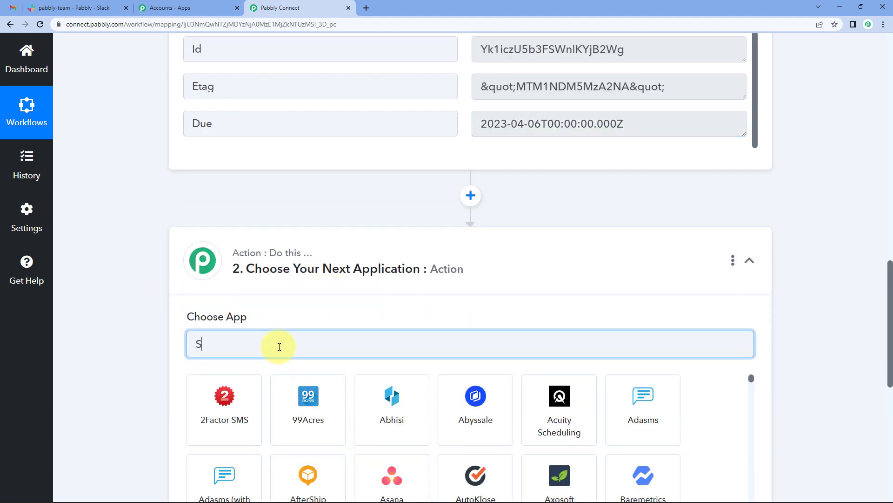
click(253, 408)
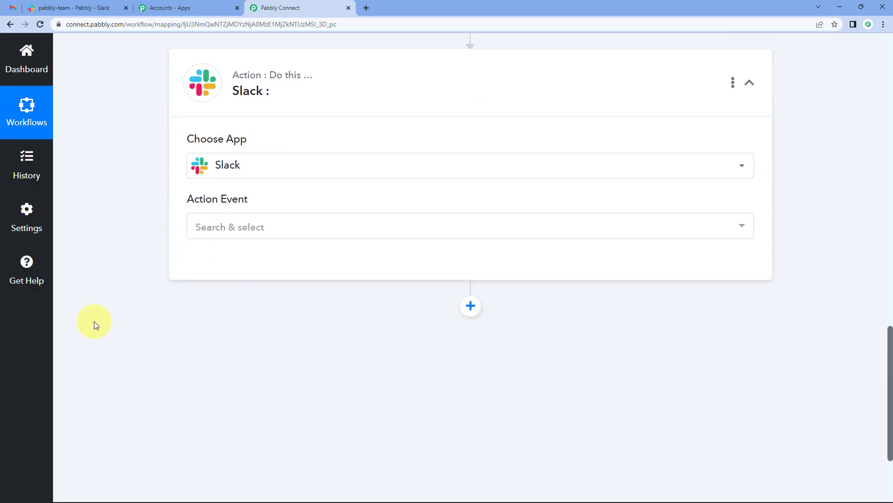
click(273, 218)
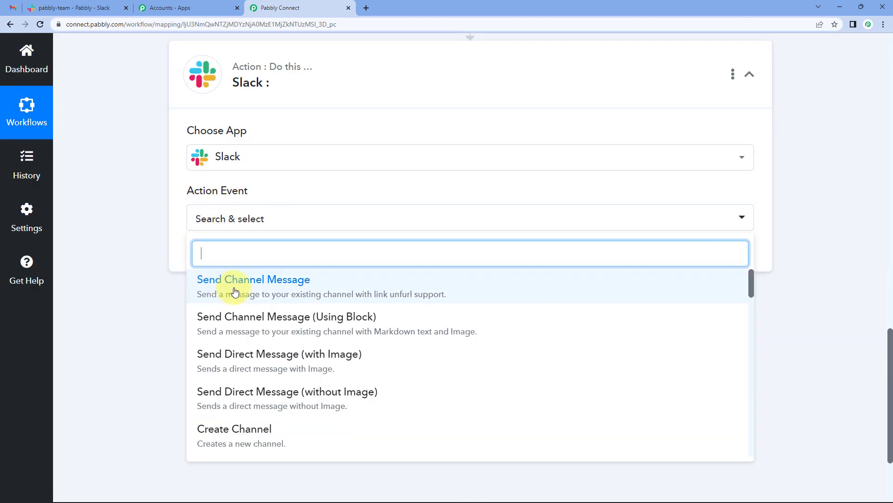
click(253, 285)
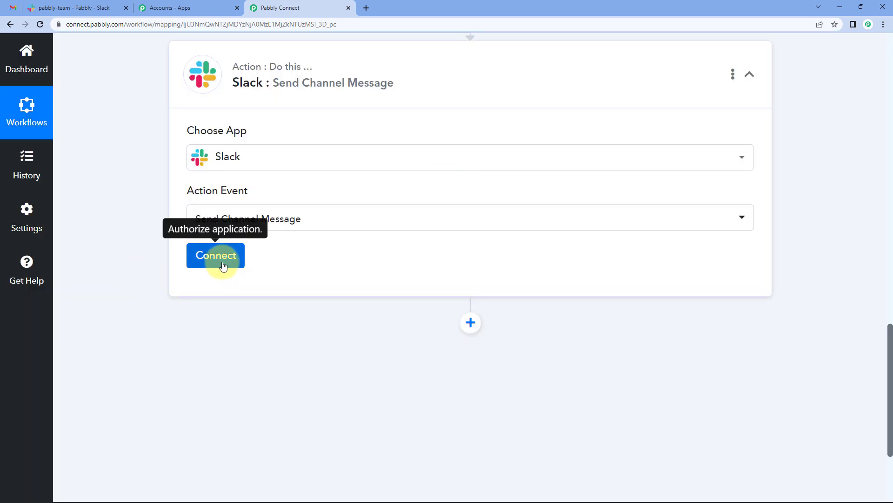
Step: Add a new Slack connection with the token type user and allow Pabbly Connect access to the Pabbly workspace
click(219, 258)
click(515, 174)
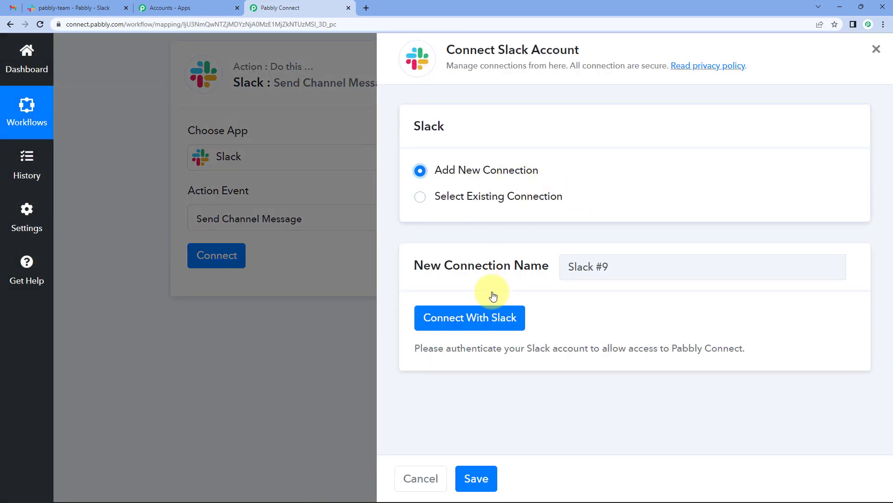
click(489, 315)
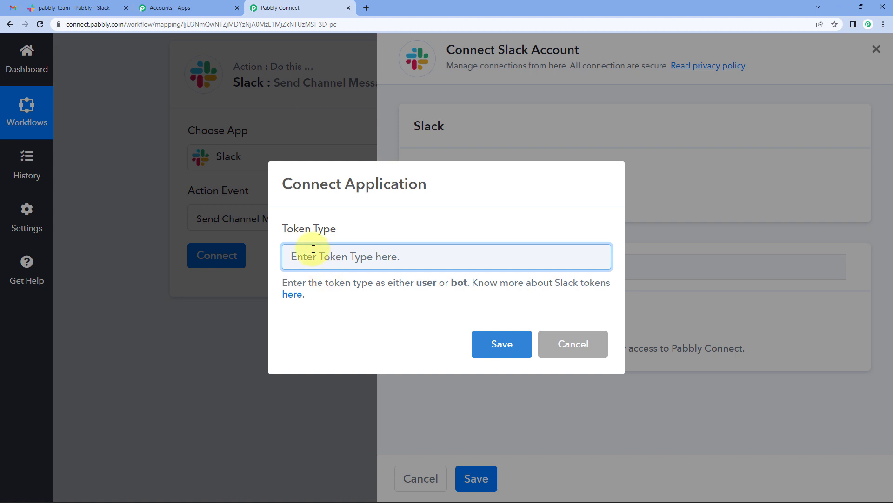
text(user)
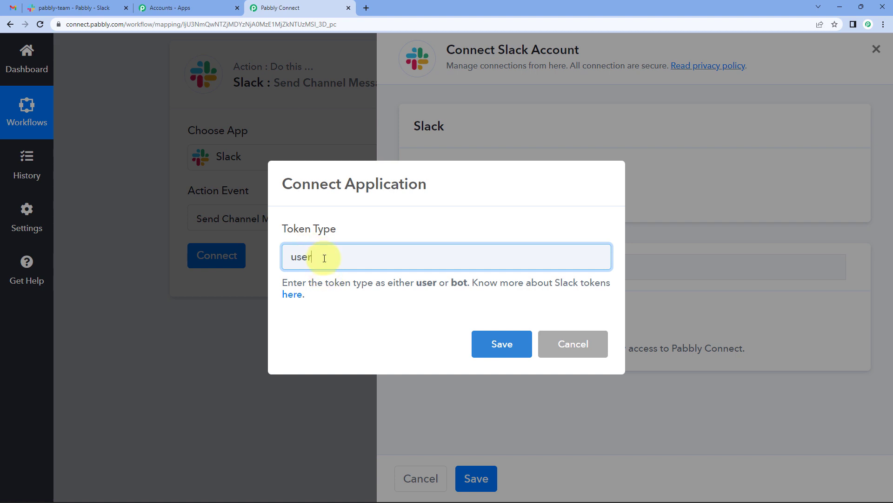
click(507, 346)
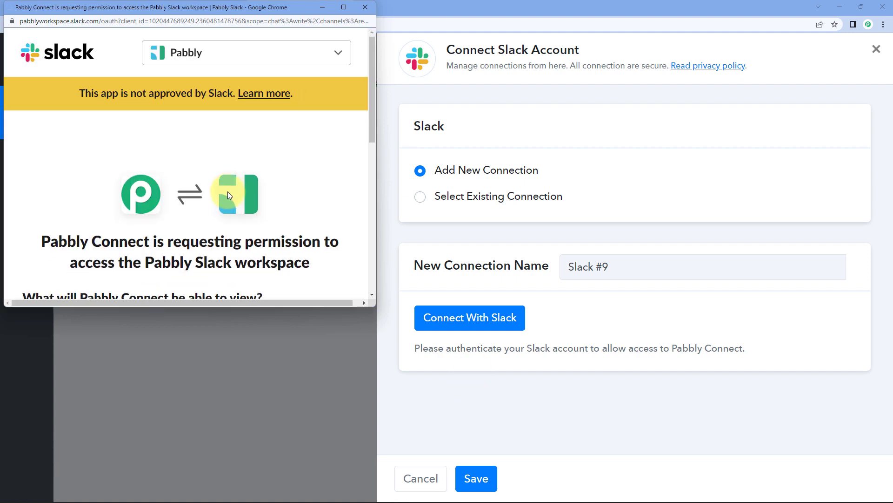
scroll(236, 213, down, 10)
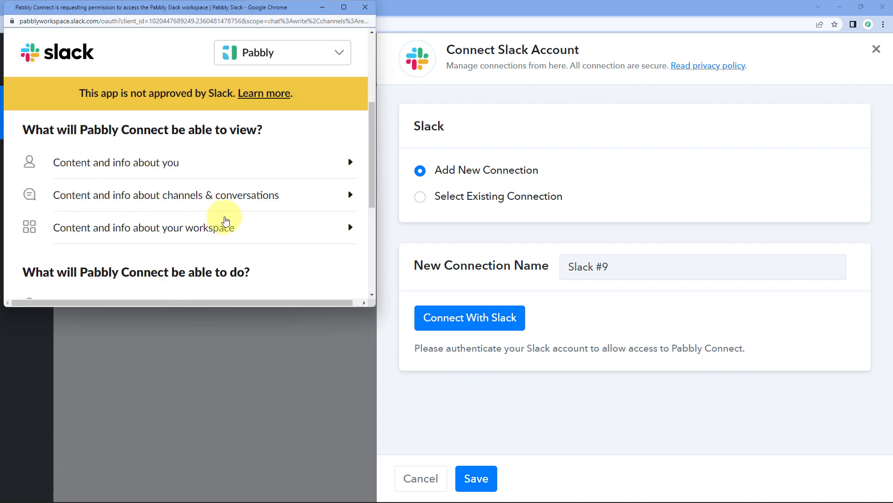
scroll(223, 214, down, 5)
click(235, 217)
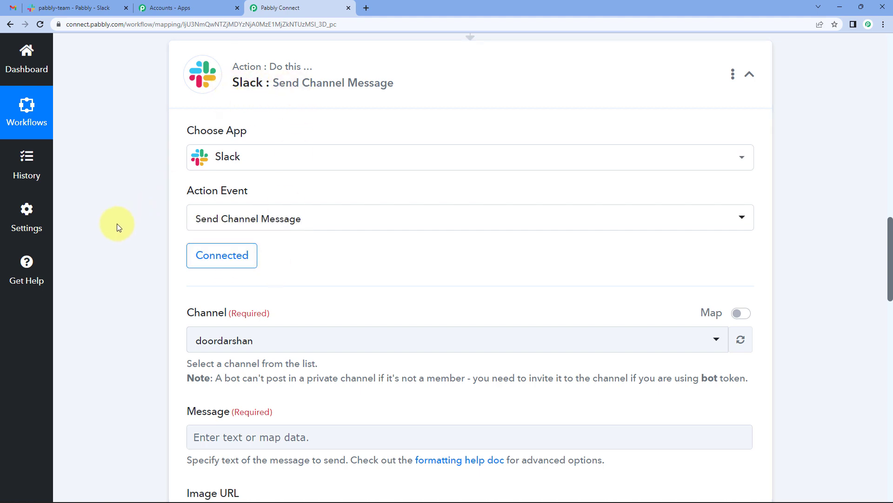
Step: Set the Slack action's channel to pabbly-team, checking the channel name against the open Slack workspace
scroll(116, 223, down, 3)
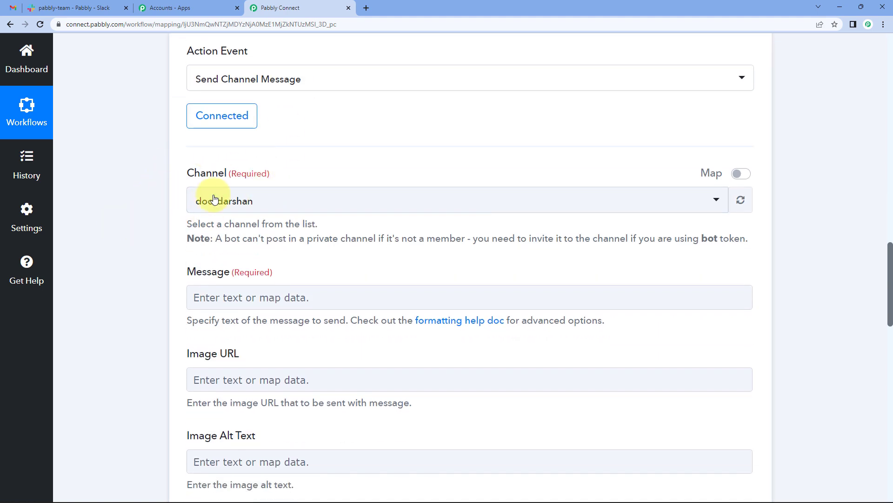
click(216, 200)
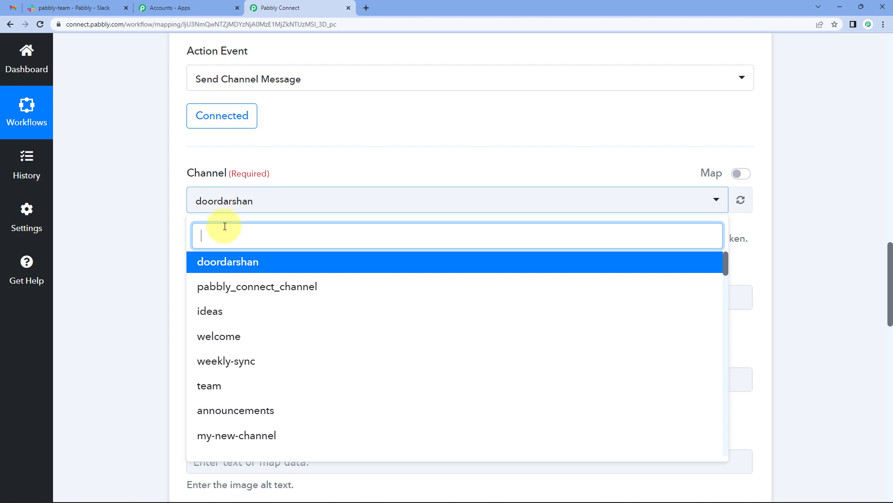
scroll(271, 351, down, 15)
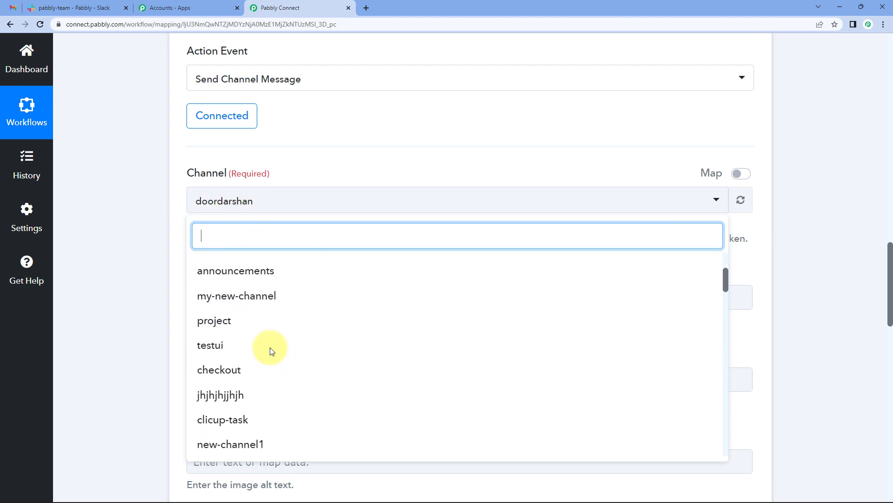
scroll(271, 351, down, 15)
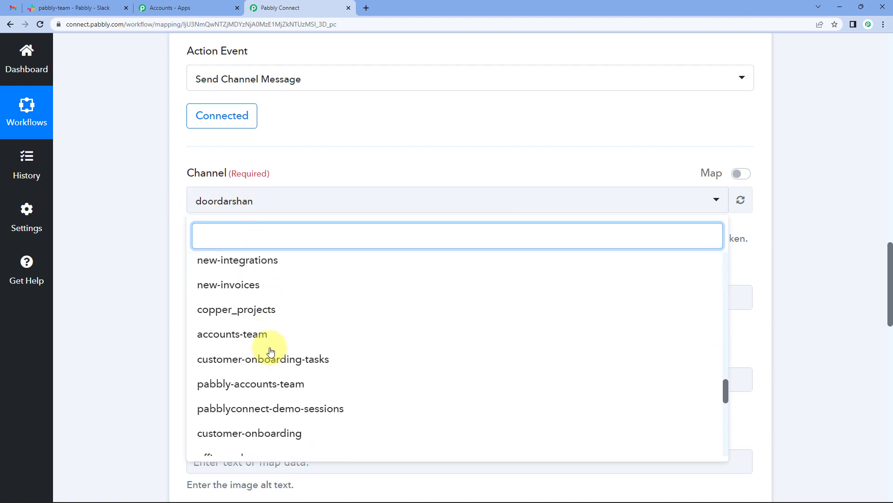
scroll(271, 351, up, 3)
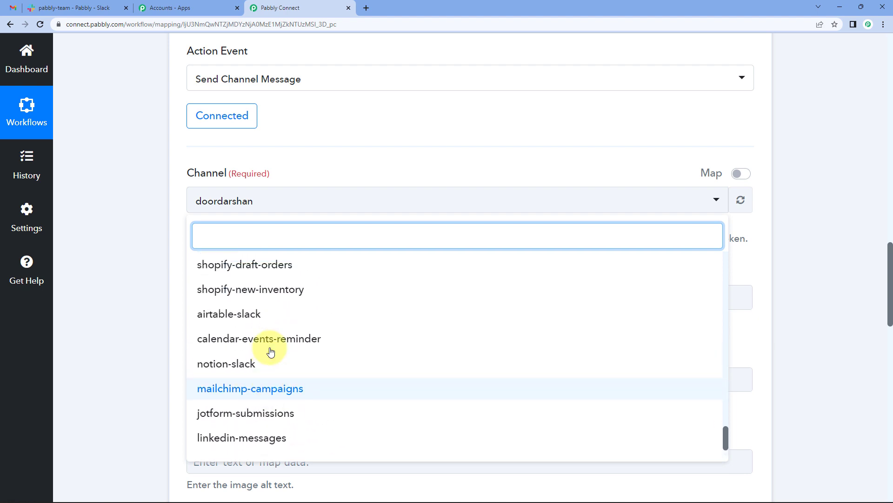
click(77, 9)
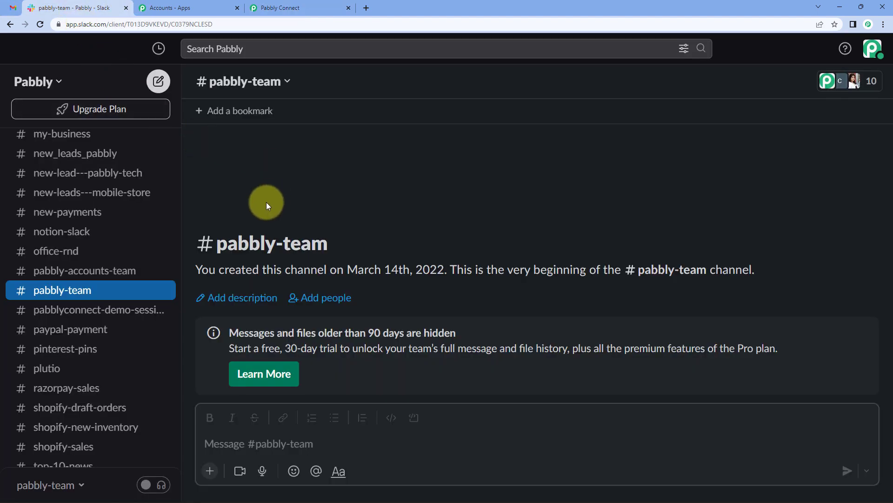
drag(216, 243, 328, 244)
click(302, 8)
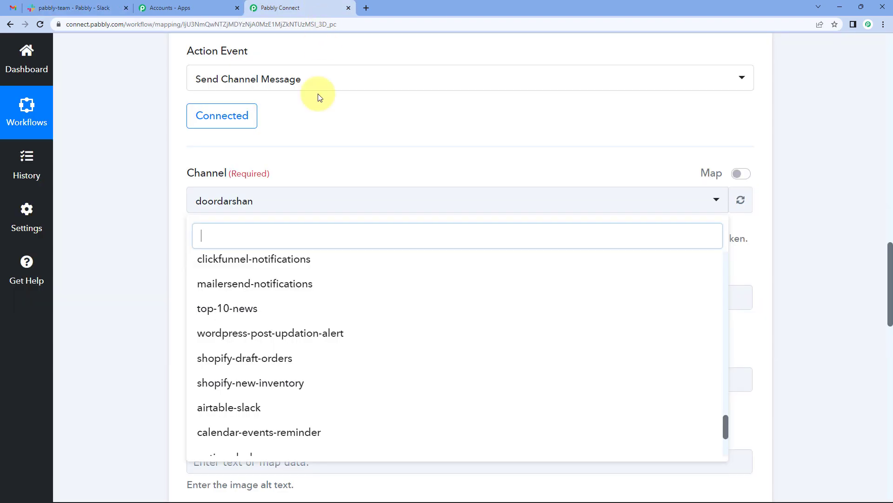
click(239, 245)
text(pabbl)
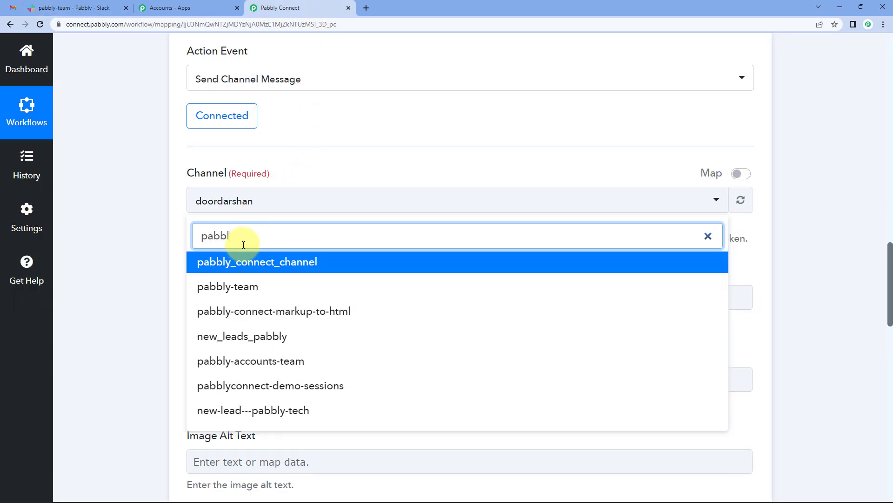
click(243, 298)
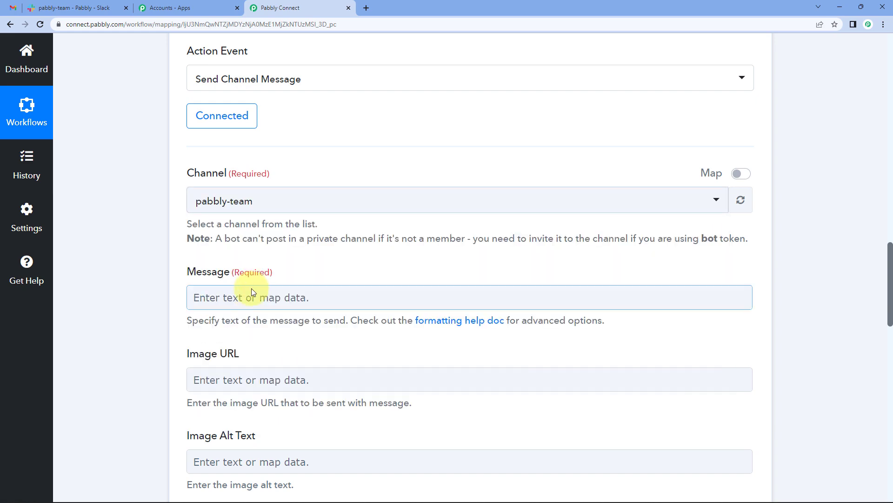
click(69, 6)
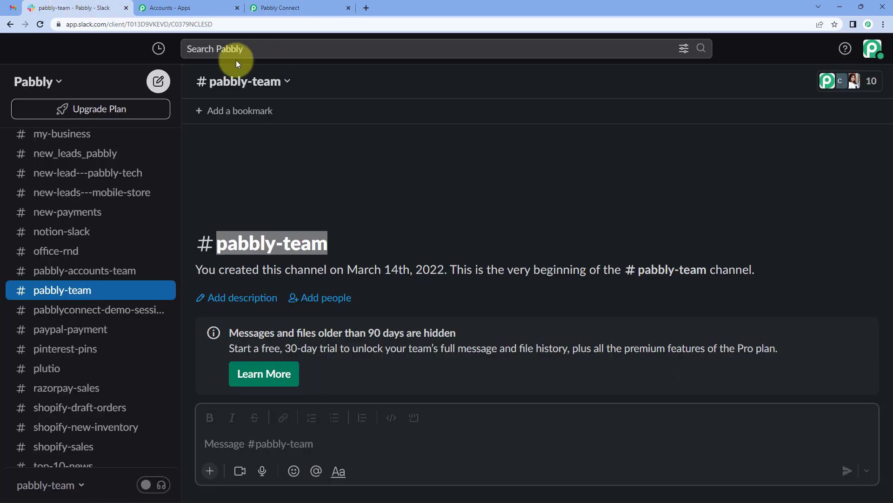
click(298, 8)
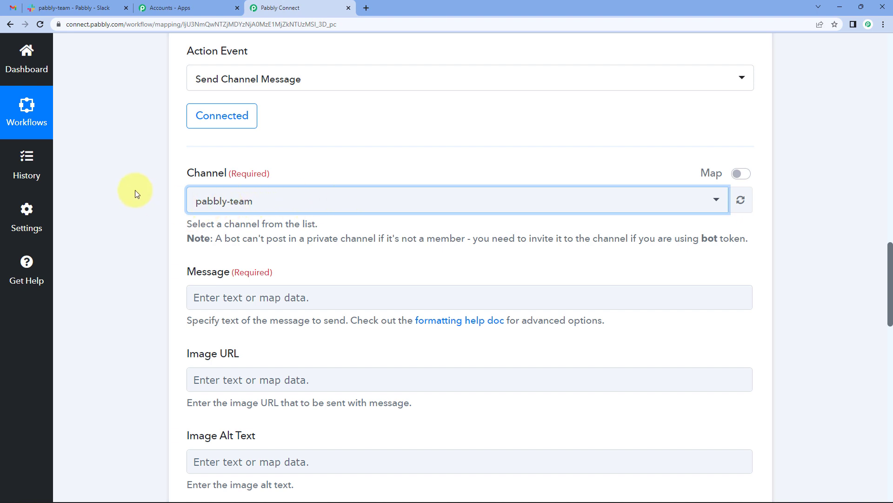
Step: Write the message "Hello Team, We have a new task. Task Details:" with separate Task Name:, Description: and Due Date: lines, and close it with "Thanks."
scroll(135, 190, down, 2)
double_click(200, 180)
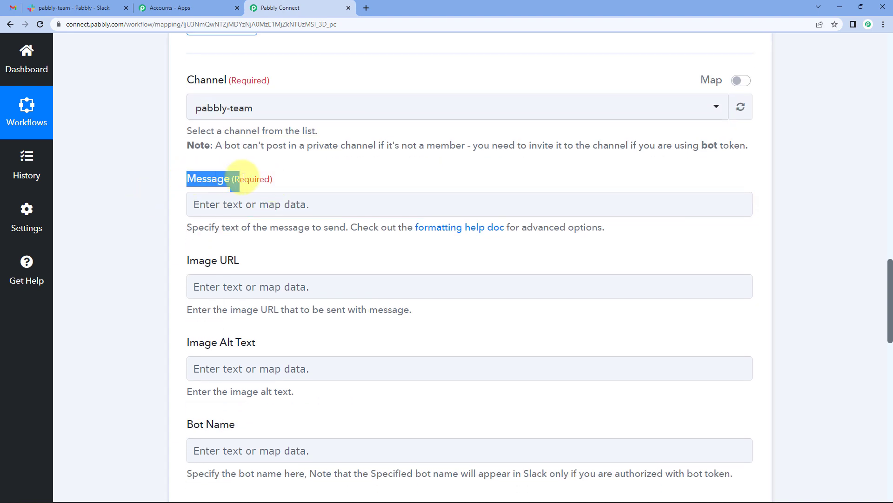
click(194, 208)
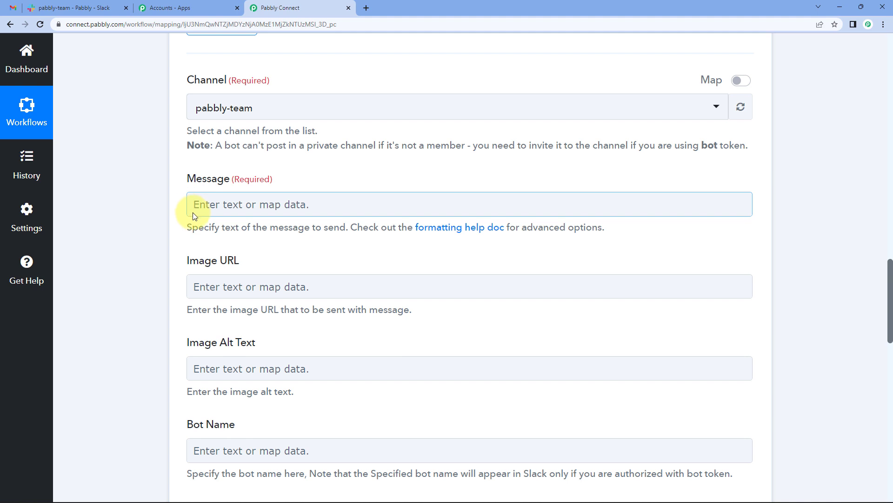
click(167, 211)
click(233, 203)
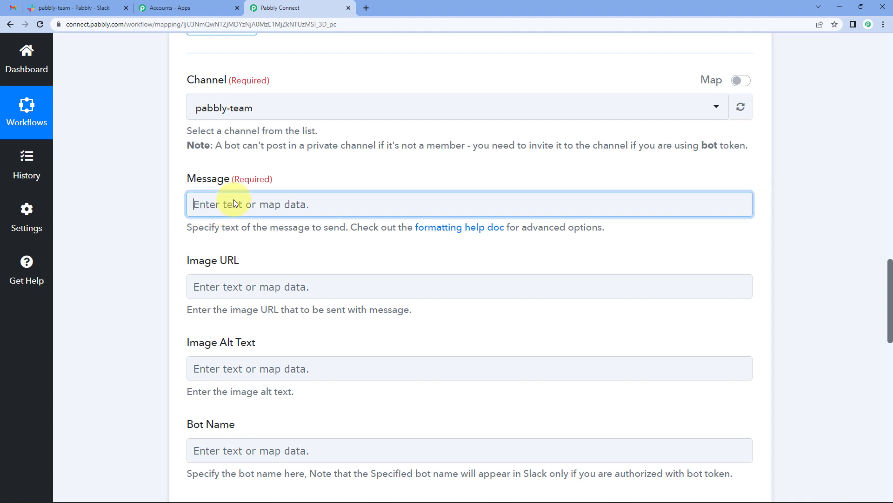
text(Hell)
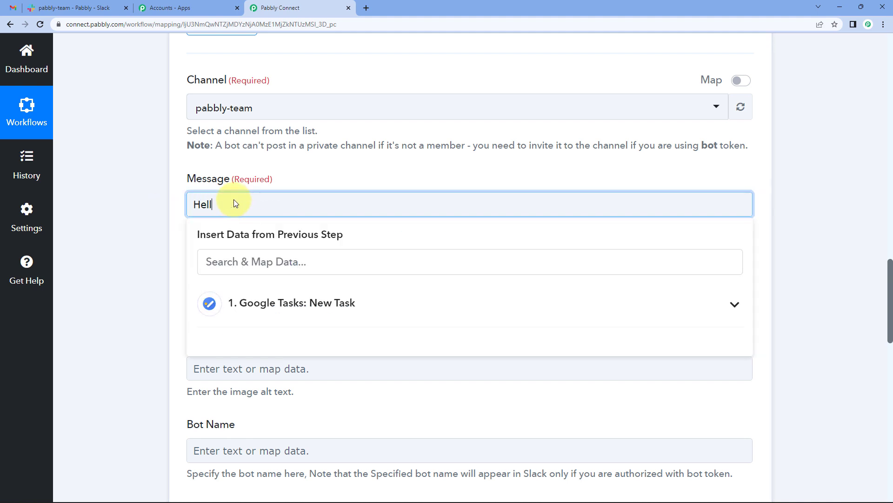
text(o)
text(Team,  We have a new task.  Task Details:  Task Name: Description: Due Date:  Thanks.)
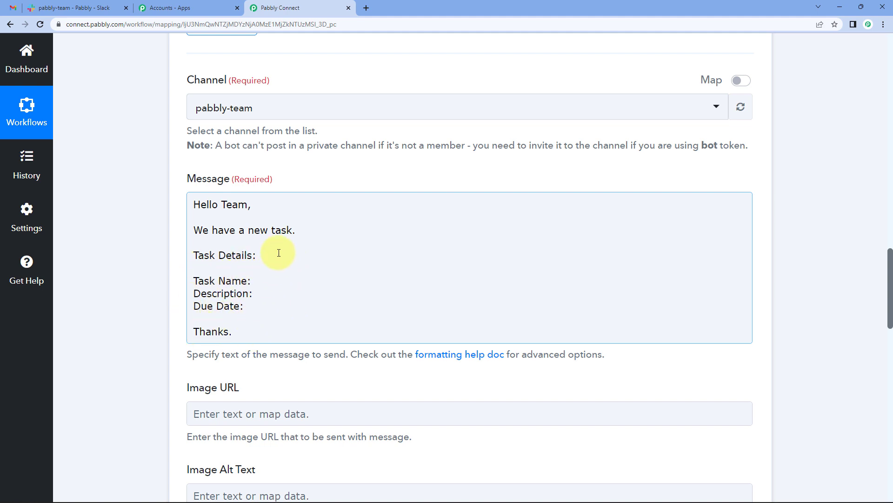
drag(237, 331, 163, 204)
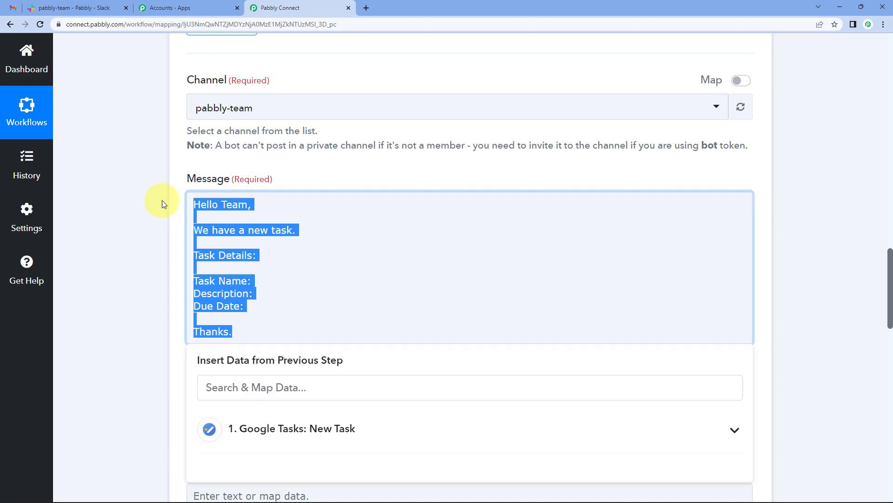
click(242, 221)
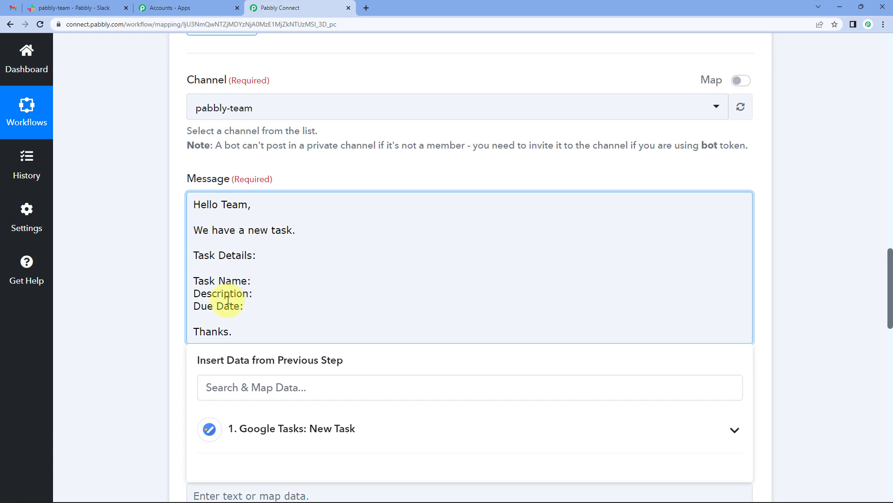
Step: Map the Title value from the Google Tasks: New Task trigger into the message after Task Name
click(255, 285)
click(144, 191)
scroll(143, 191, up, 12)
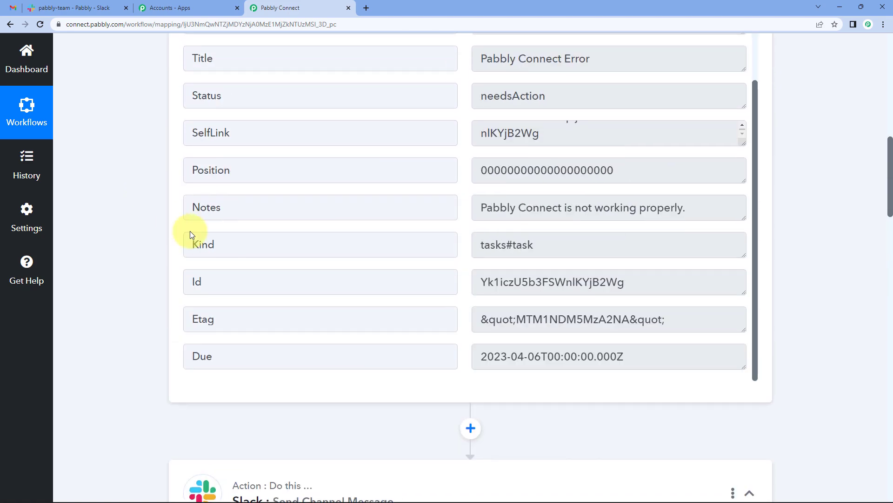
scroll(100, 250, down, 12)
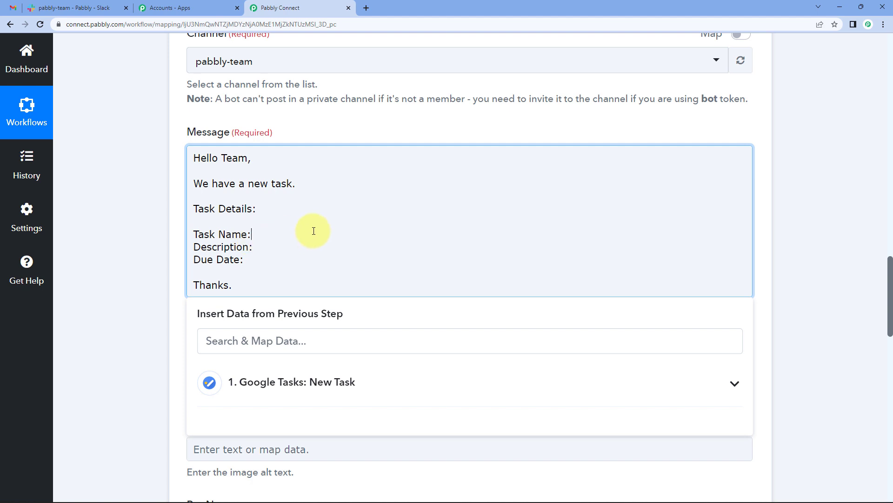
click(150, 234)
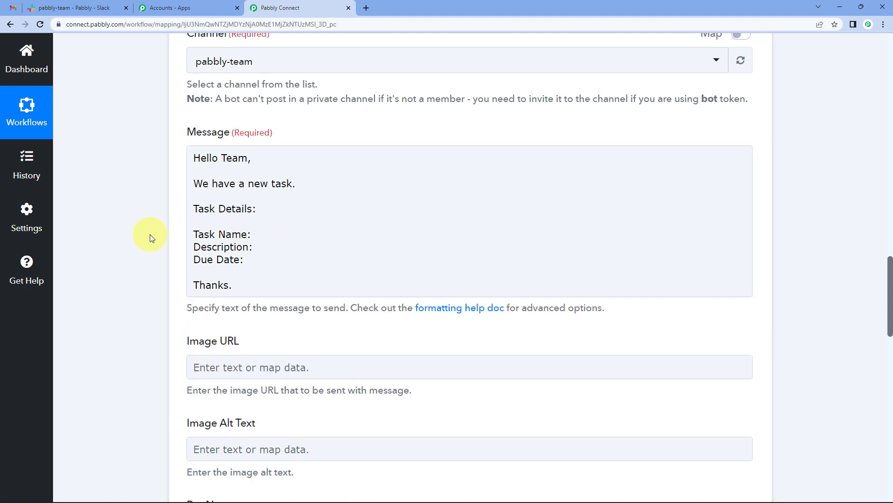
click(263, 234)
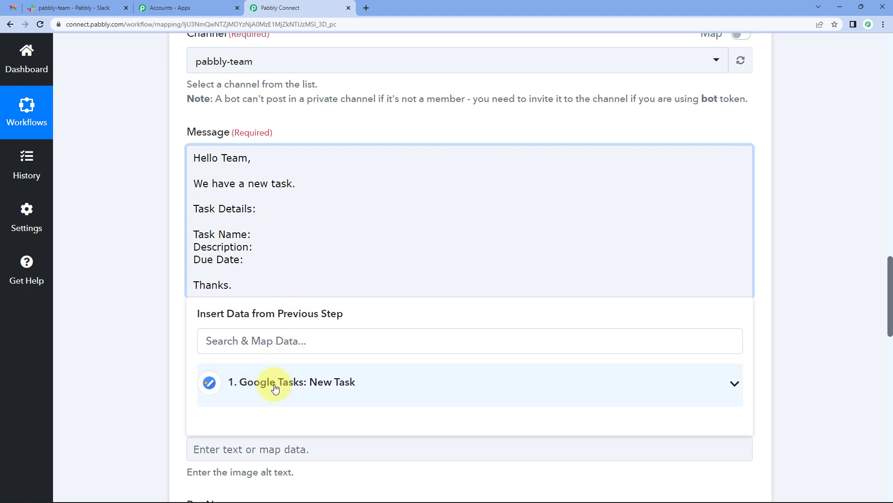
click(293, 386)
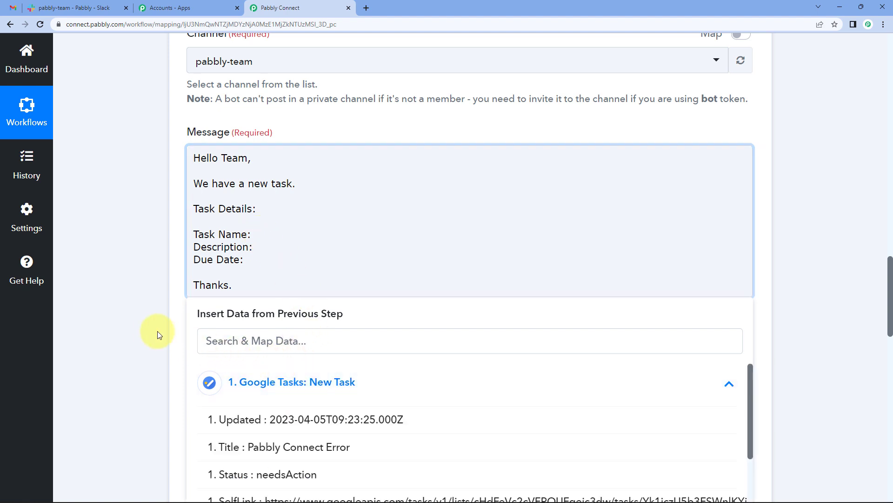
scroll(130, 314, down, 3)
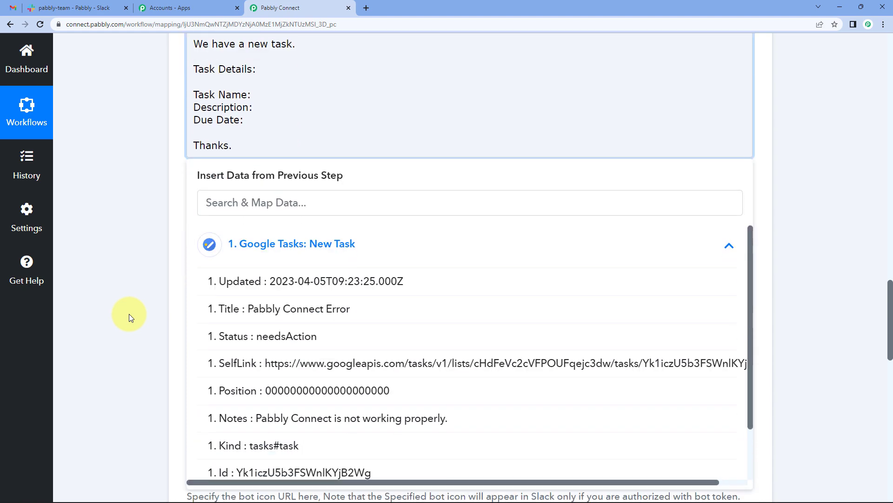
click(310, 317)
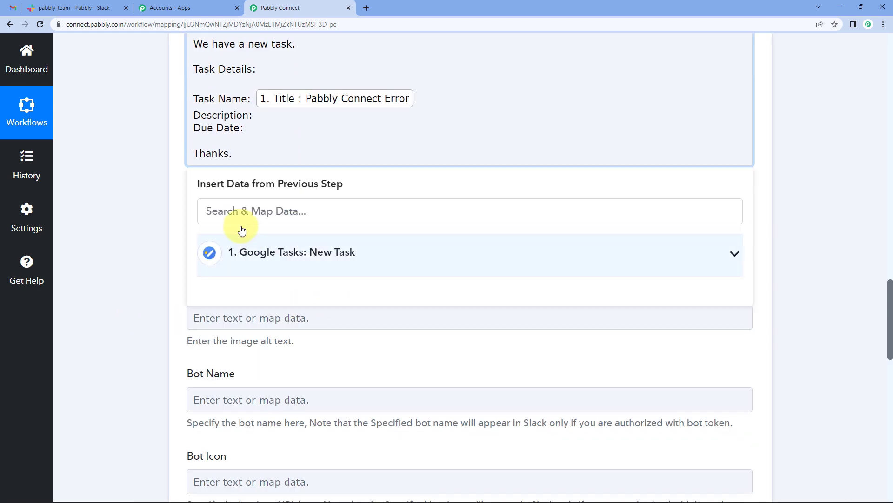
click(116, 159)
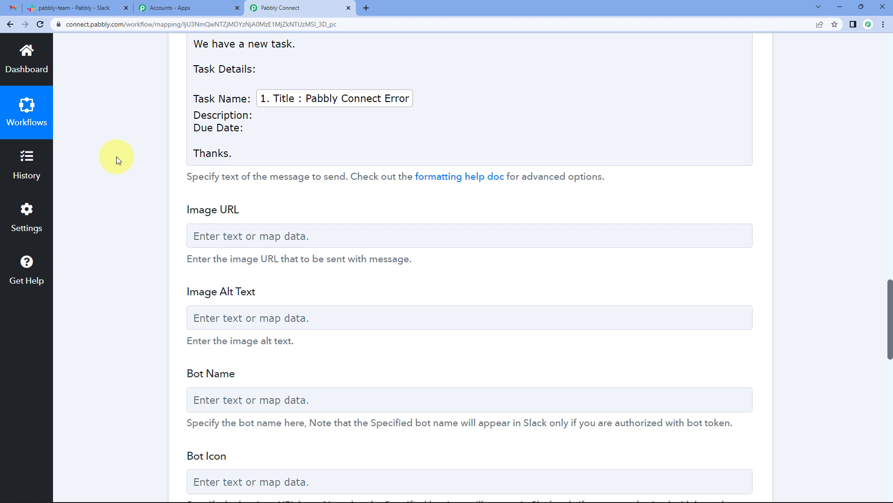
mouse_move(194, 98)
mouse_down()
mouse_move(369, 96)
mouse_move(179, 103)
mouse_up()
click(173, 104)
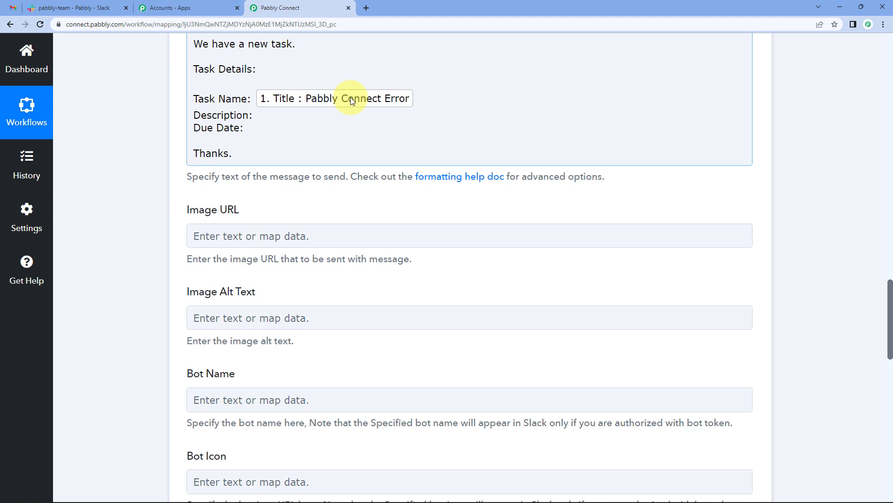
Step: Map the Notes value from the Google Tasks trigger into the message after Description
click(258, 121)
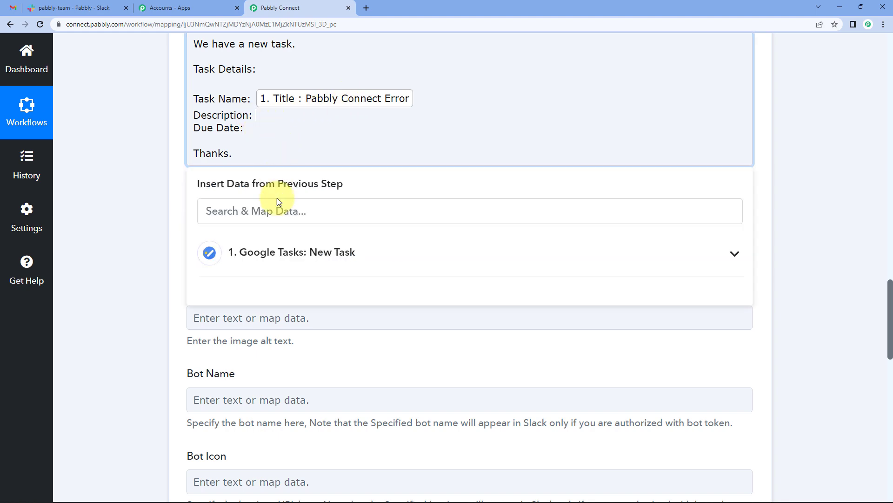
click(283, 254)
scroll(115, 258, down, 3)
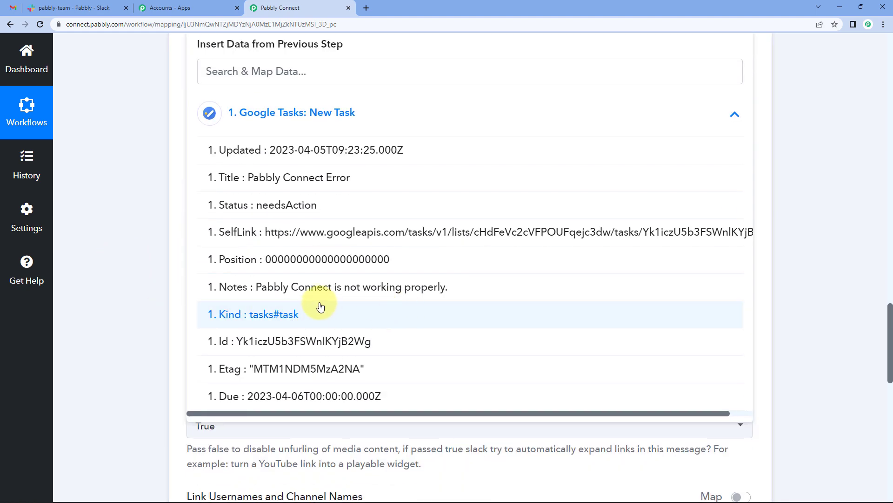
click(351, 287)
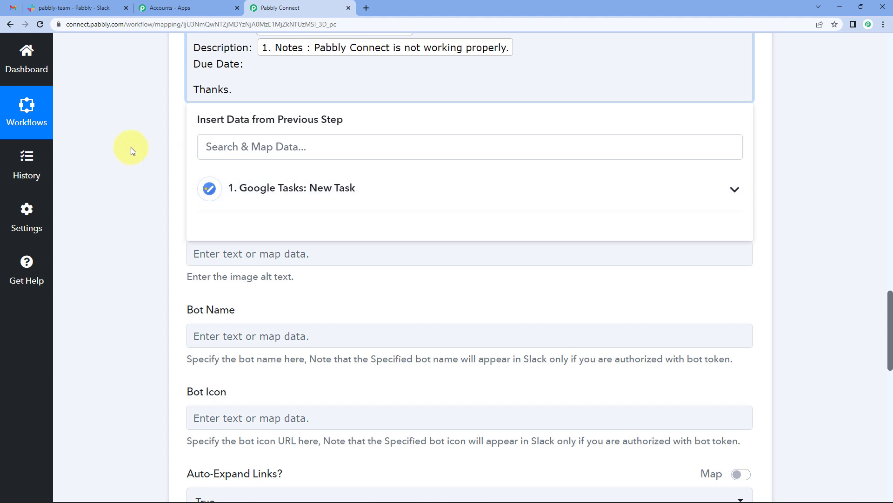
Step: Map the Due value from the Google Tasks trigger after Due Date and review the remaining Slack message options
click(248, 64)
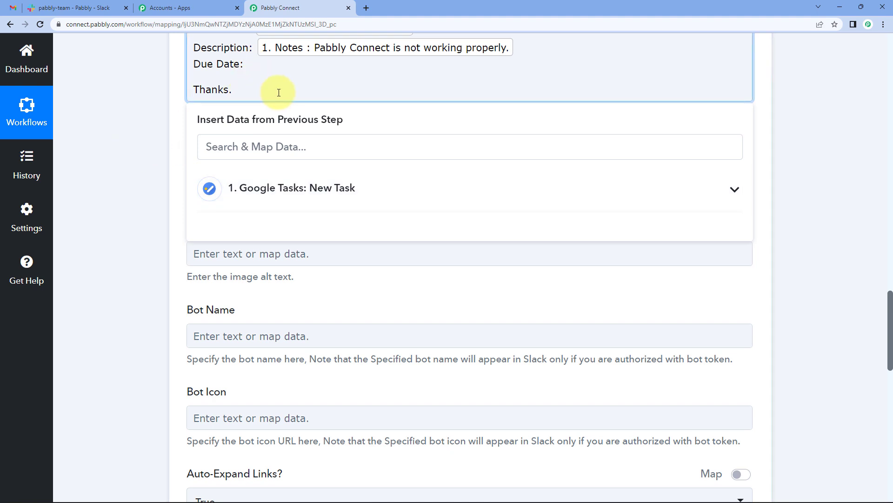
click(289, 185)
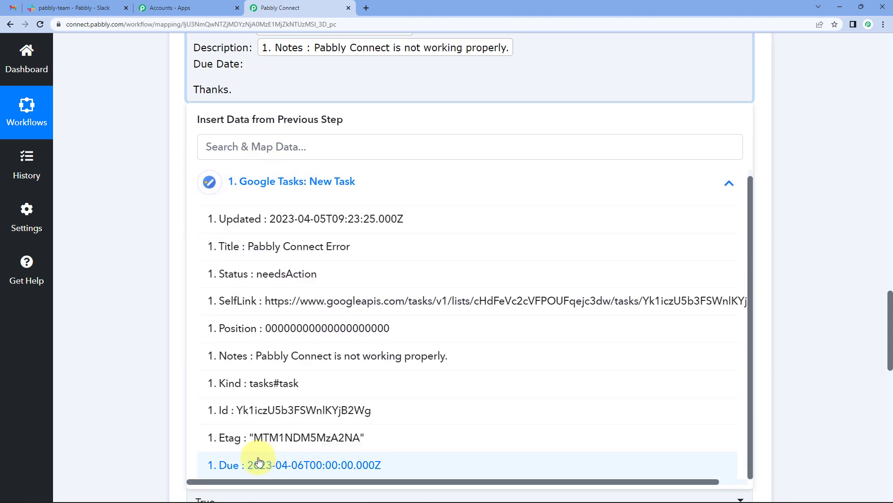
click(282, 464)
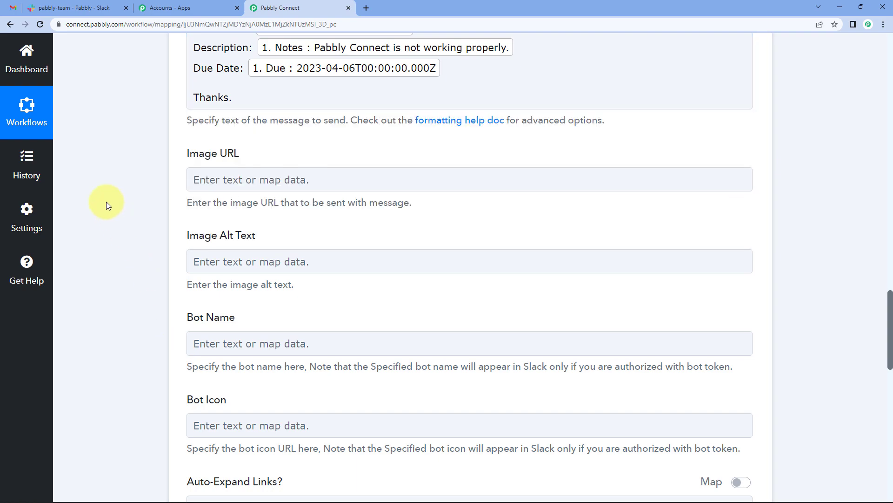
scroll(106, 202, down, 10)
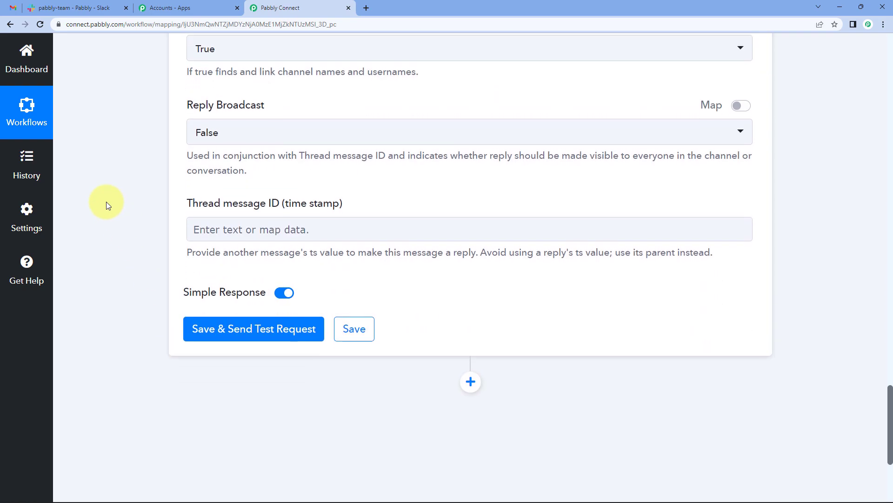
scroll(154, 149, up, 12)
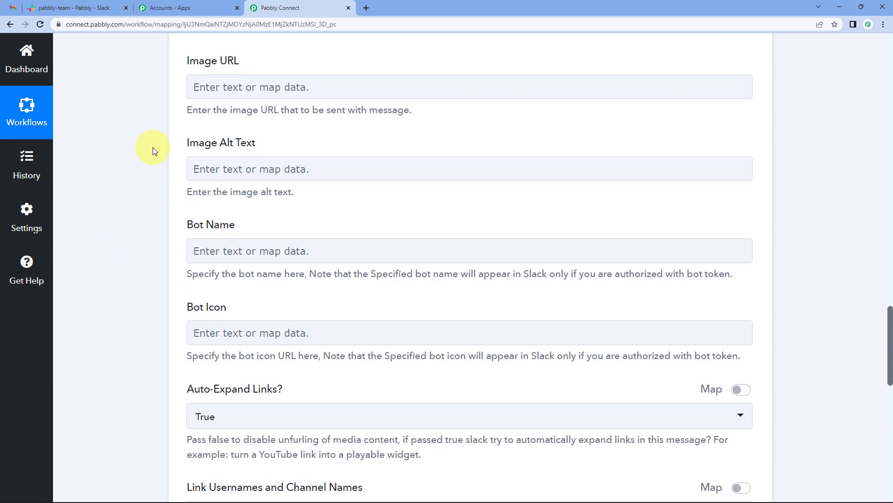
Step: Review the optional image, bot, link and thread fields, keep their defaults, and save and send a test request for the Slack action
scroll(160, 140, up, 1)
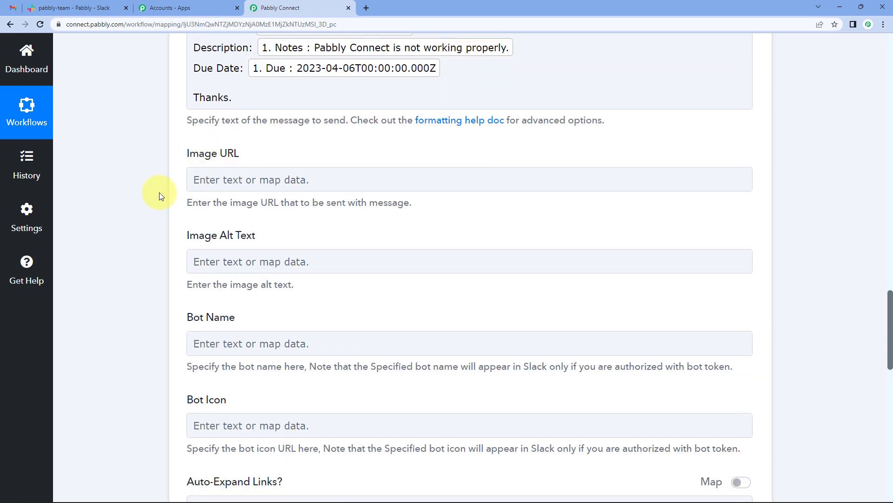
scroll(152, 194, down, 2)
scroll(138, 188, down, 2)
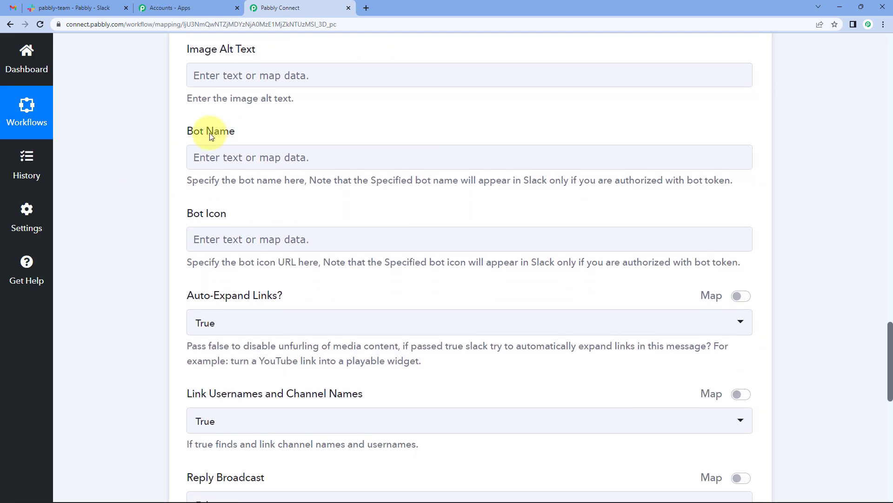
click(234, 161)
scroll(210, 156, down, 2)
click(242, 146)
click(167, 158)
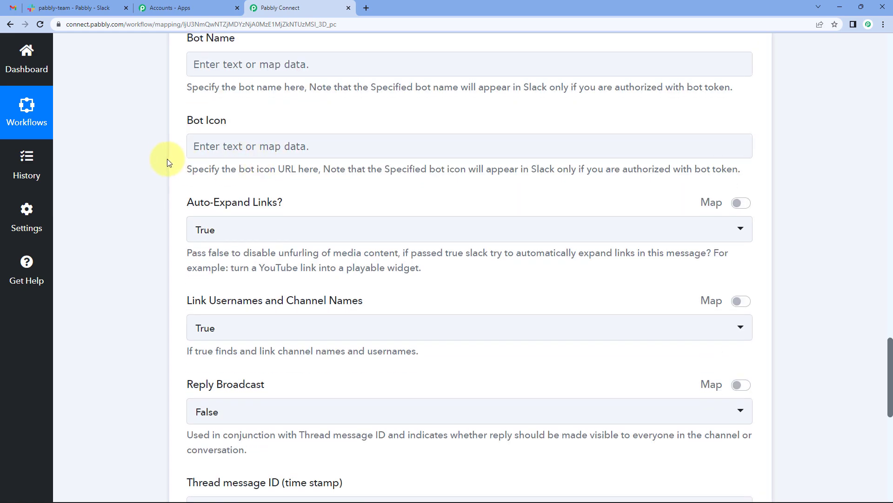
scroll(165, 155, down, 6)
scroll(165, 155, down, 2)
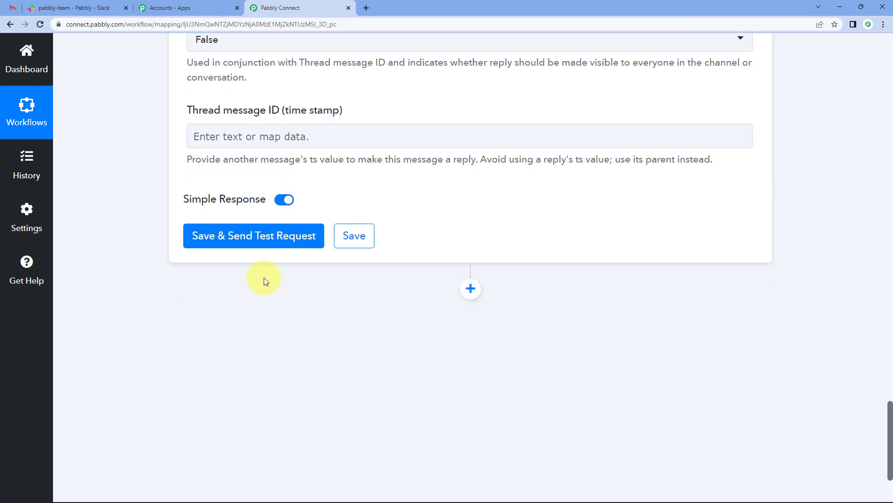
click(279, 236)
Step: Switch to Slack and check the test message's task name, description and due date in the pabbly-team channel
click(108, 9)
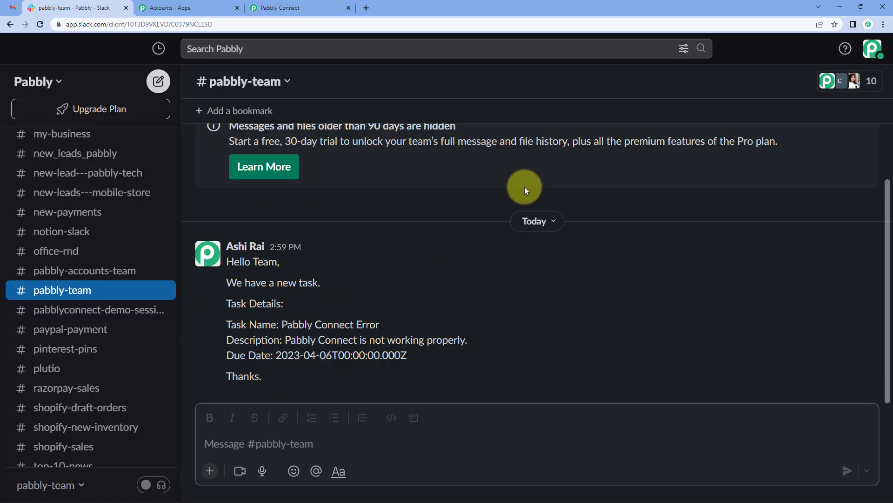
drag(237, 263, 233, 303)
click(256, 306)
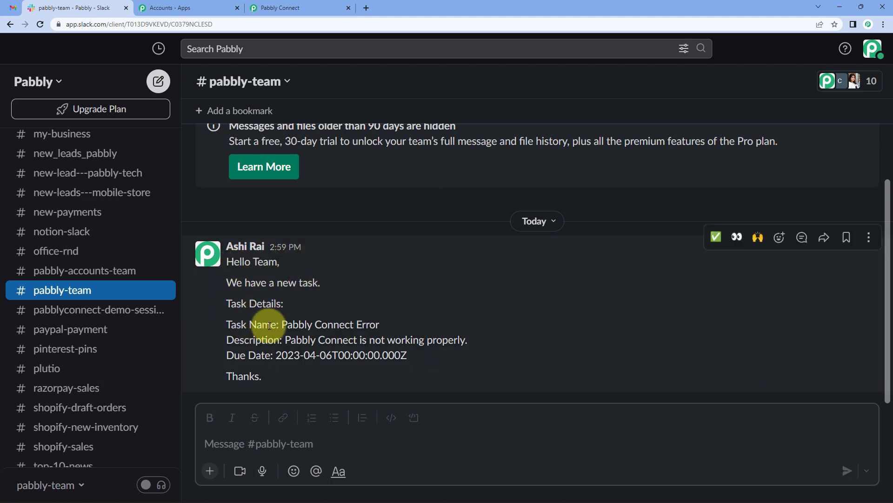
drag(282, 324, 383, 330)
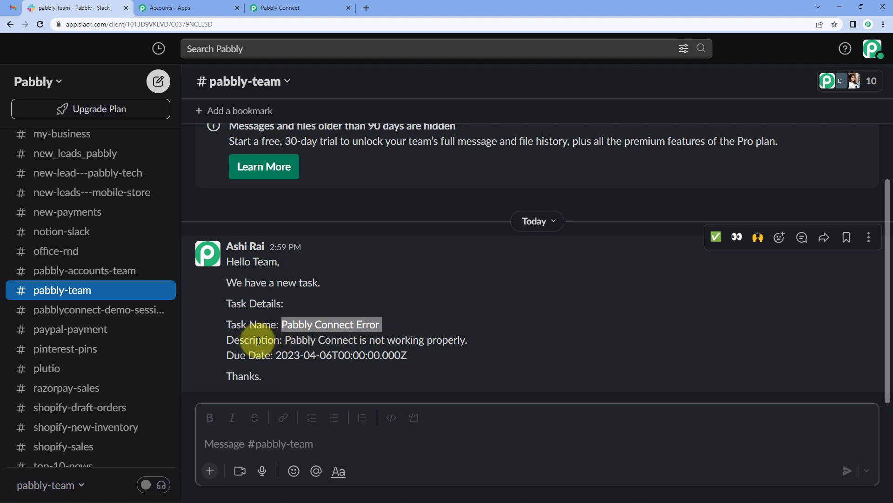
drag(285, 339, 443, 338)
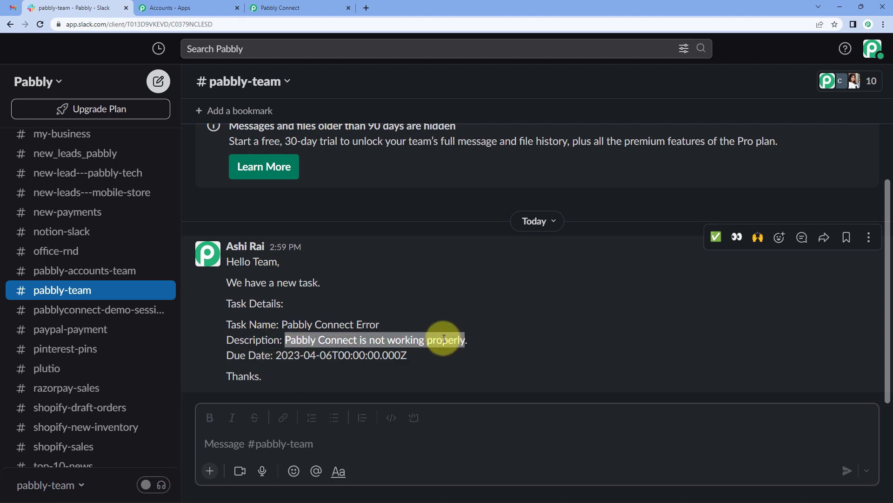
double_click(226, 356)
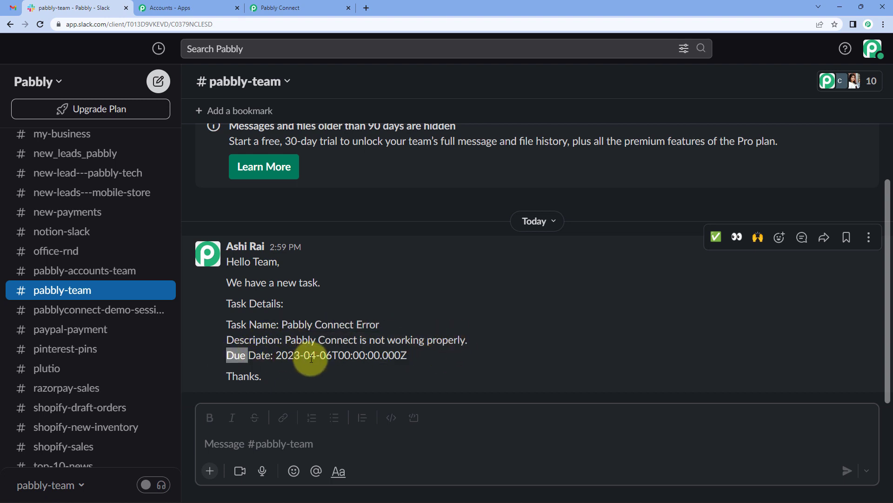
click(239, 373)
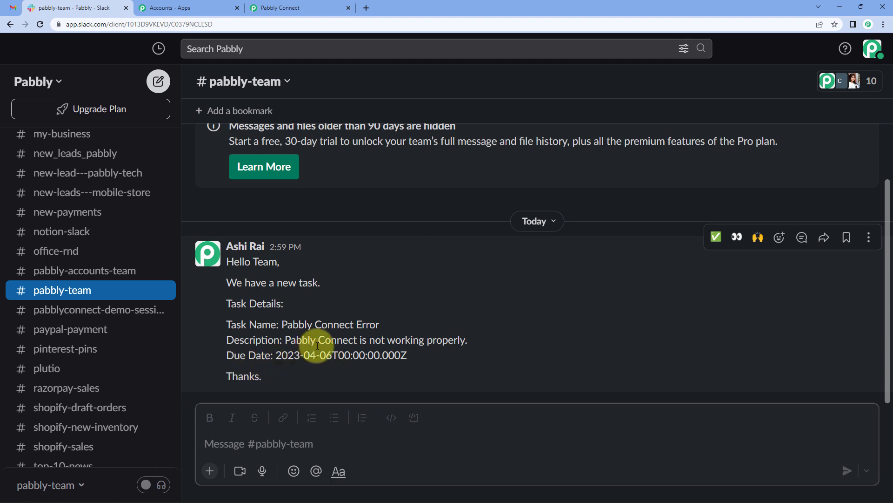
Step: Return to Pabbly Connect and save the Slack Send Channel Message action
click(284, 8)
scroll(138, 305, down, 5)
click(355, 386)
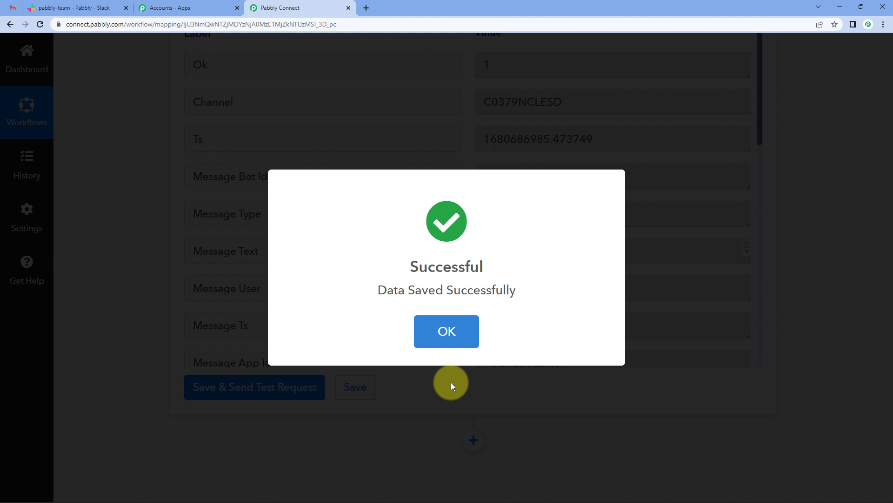
click(448, 332)
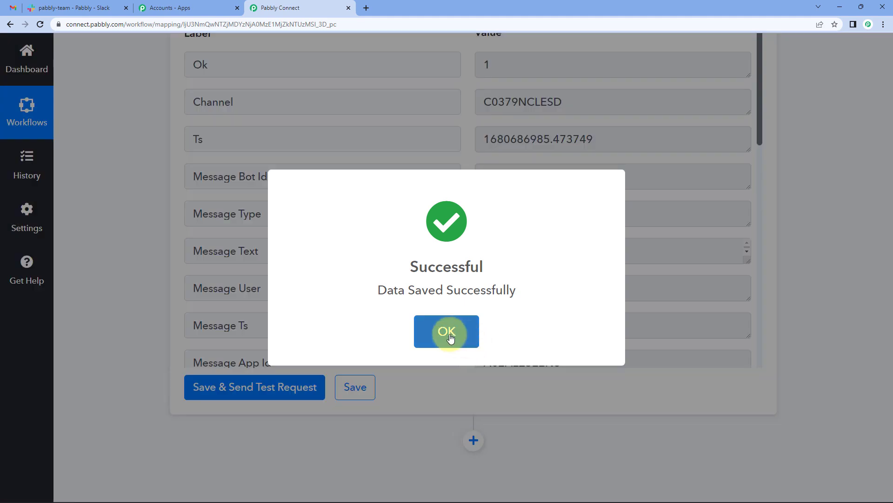
Step: Collapse the Google Tasks trigger and Slack action to get an overview of the Google Tasks to Slack workflow
scroll(451, 350, up, 2)
scroll(451, 350, up, 20)
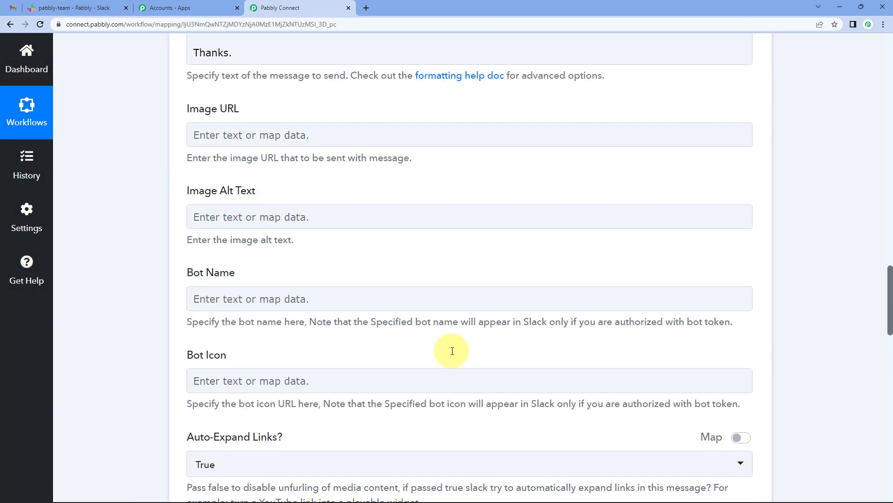
scroll(443, 298, up, 14)
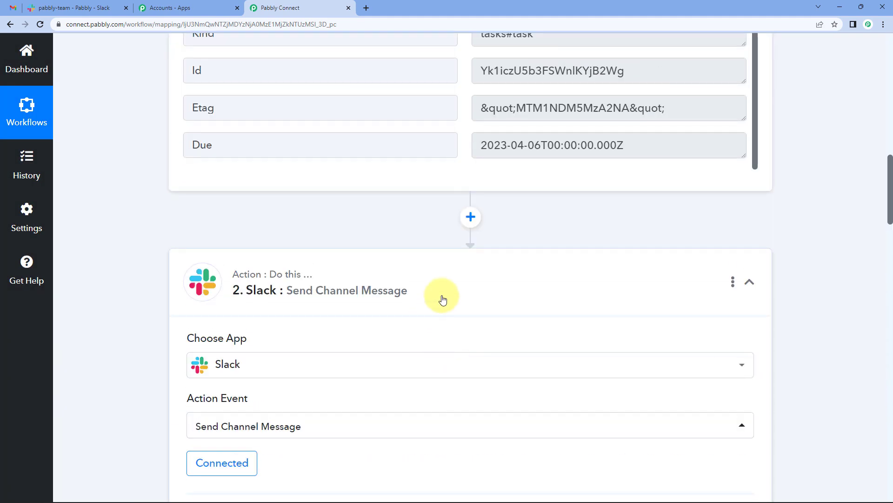
scroll(442, 296, up, 4)
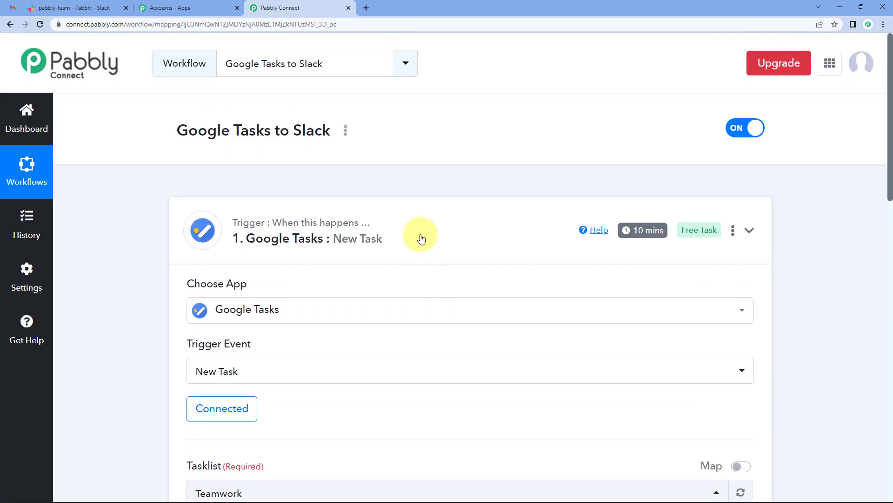
click(421, 239)
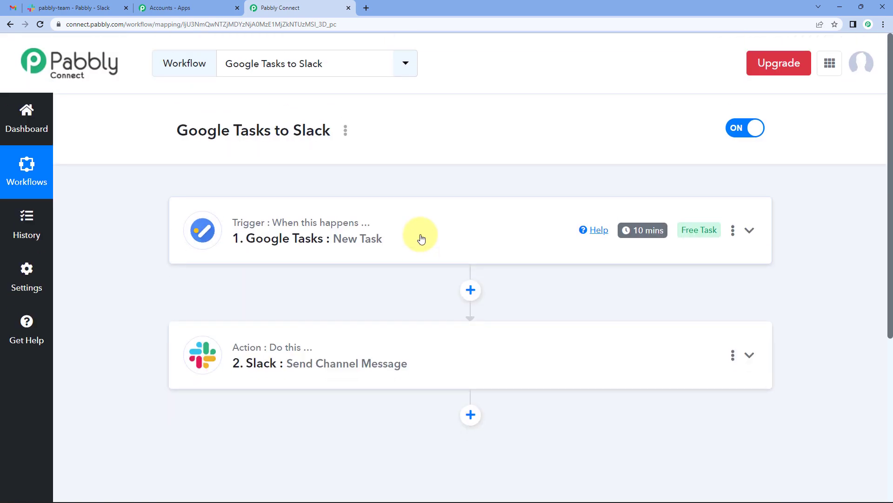
Step: Expand the Google Tasks trigger to examine its app, trigger event and tasklist settings, and collapse it again
click(258, 246)
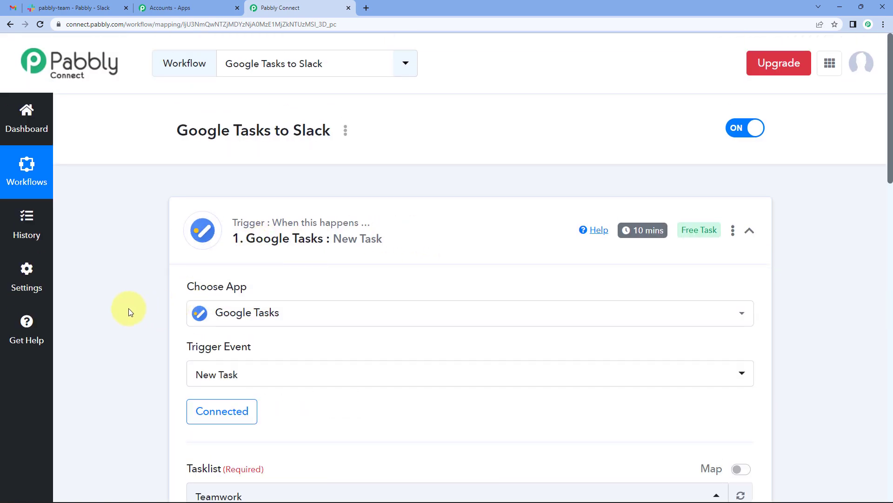
scroll(128, 308, down, 4)
scroll(389, 146, up, 2)
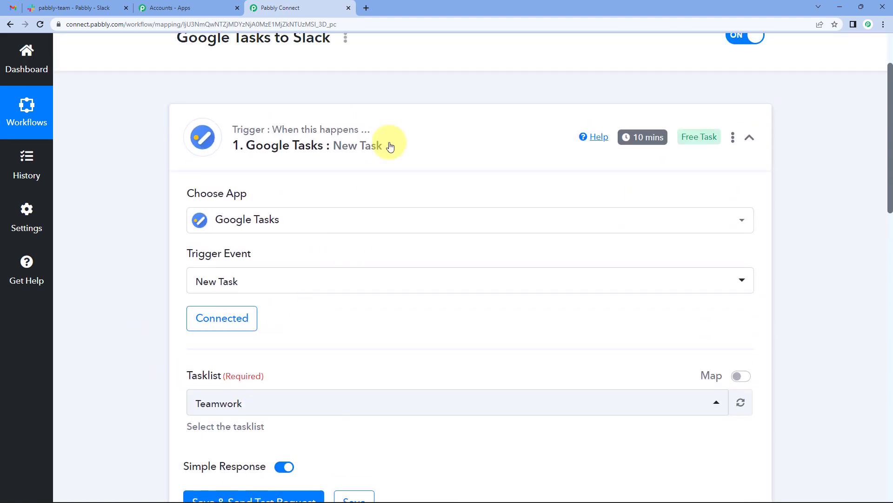
click(389, 145)
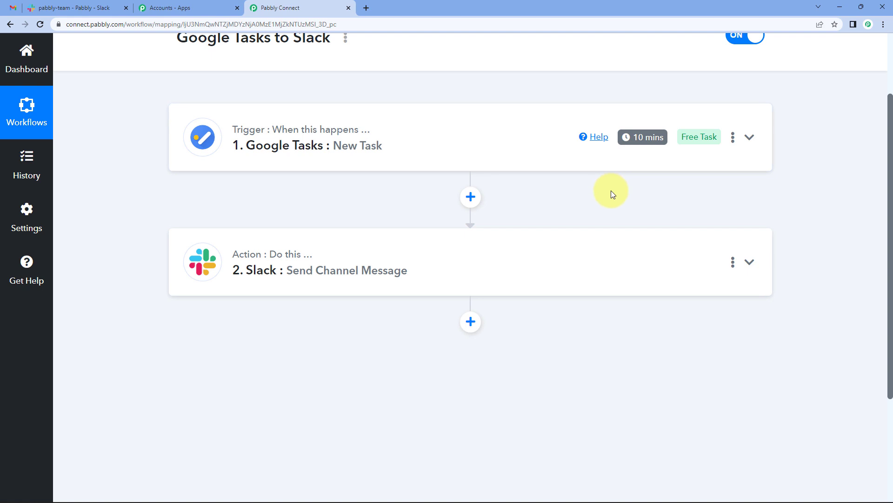
Step: Recheck each mapped task detail in the pabbly-team Slack message and go back to the workflow overview in Pabbly Connect
click(73, 8)
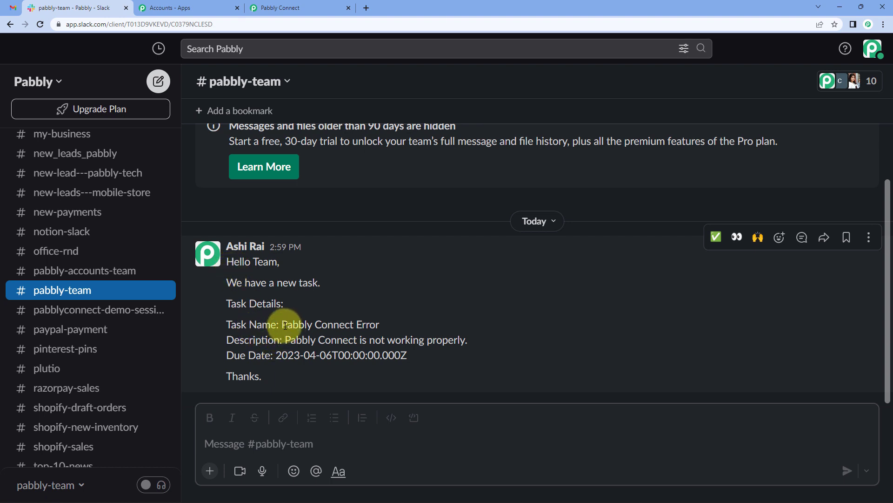
drag(285, 324, 379, 325)
drag(290, 339, 466, 340)
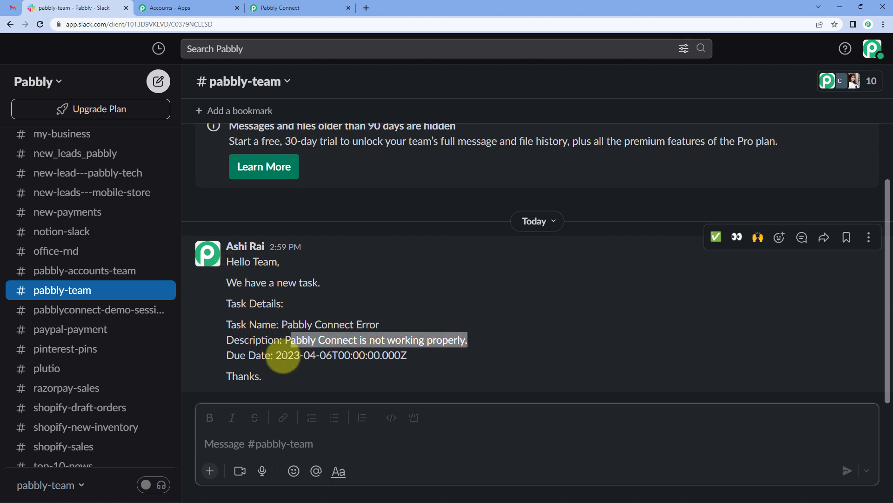
drag(276, 355, 416, 356)
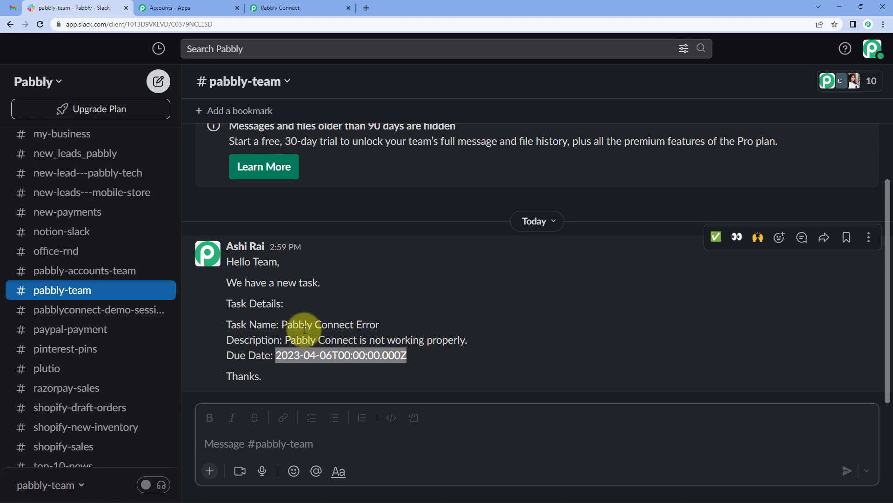
click(281, 8)
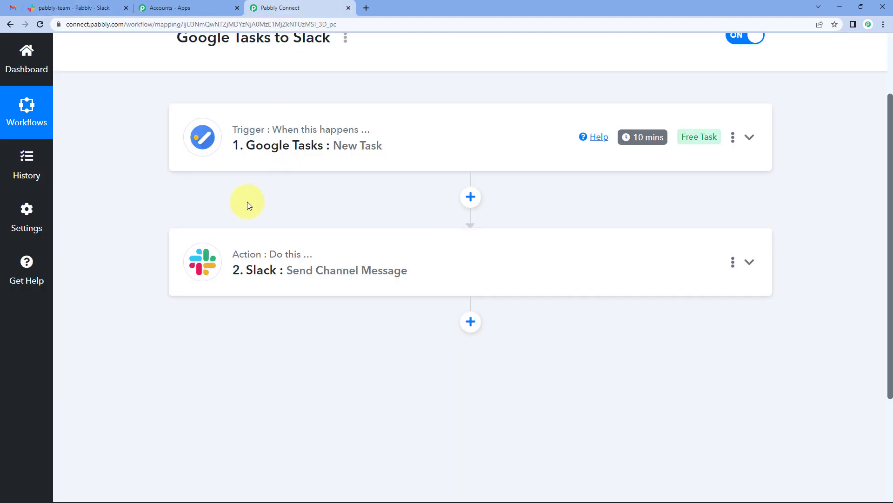
scroll(285, 245, up, 2)
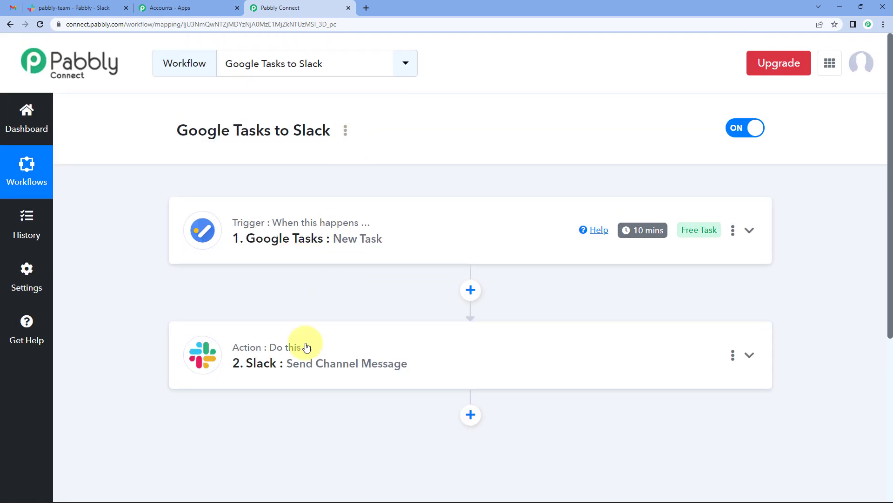